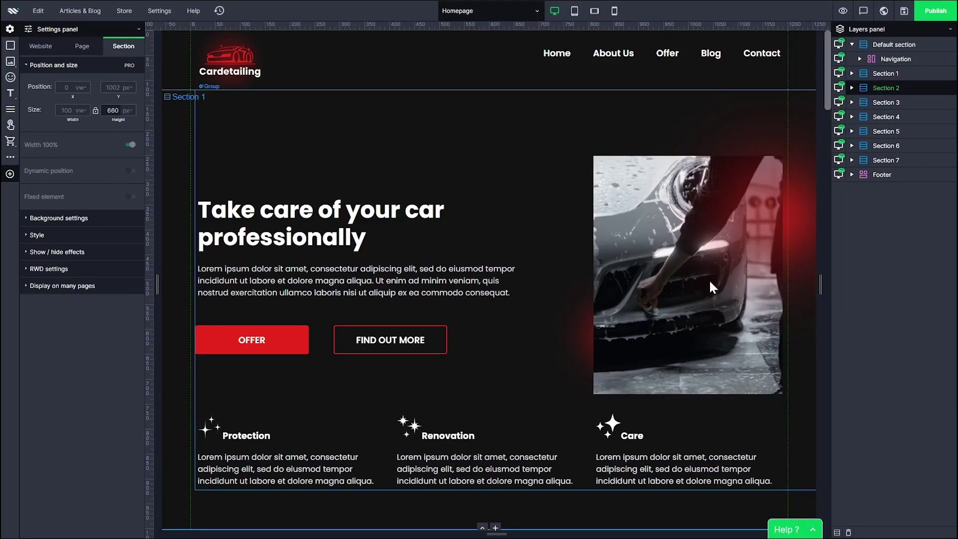
Look through the homepage's sections, from the hero section down to the blog in Section 7.
scroll(708, 279, "down", 5)
scroll(707, 281, "down", 15)
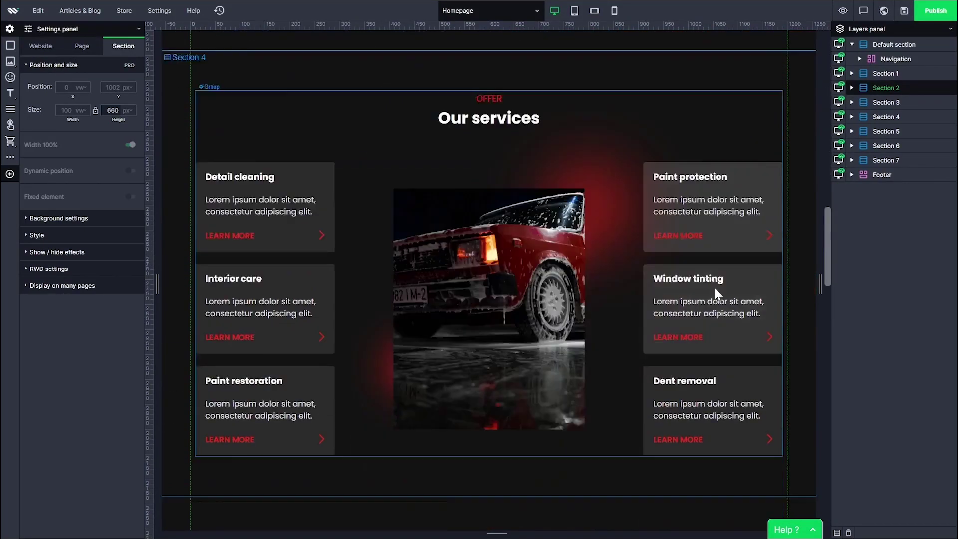
scroll(714, 290, "up", 20)
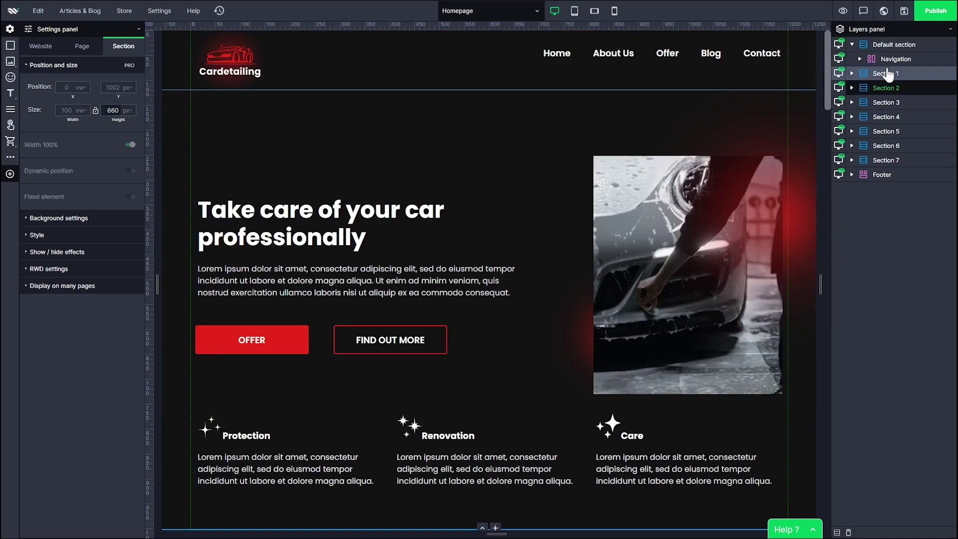
left_click(887, 74)
left_click(885, 89)
left_click(897, 117)
left_click(896, 145)
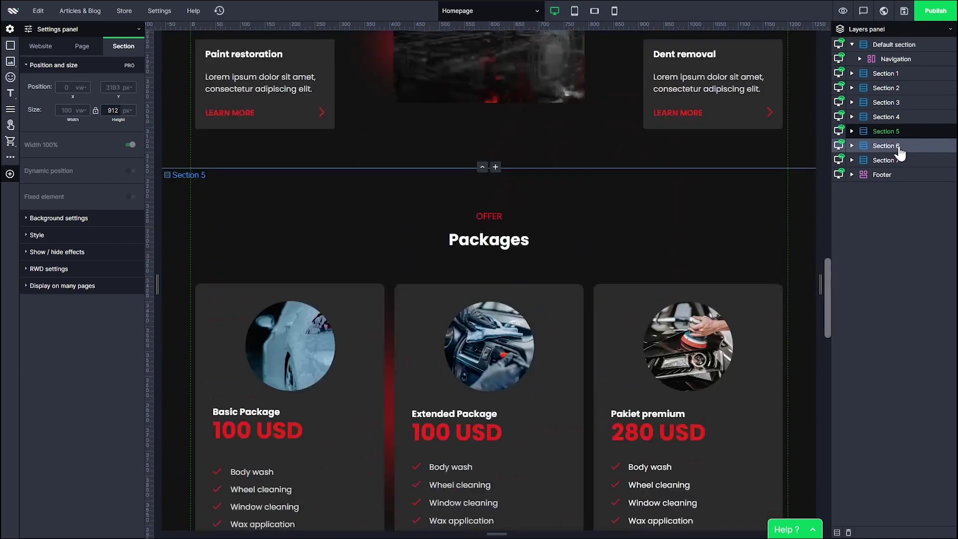
left_click(898, 161)
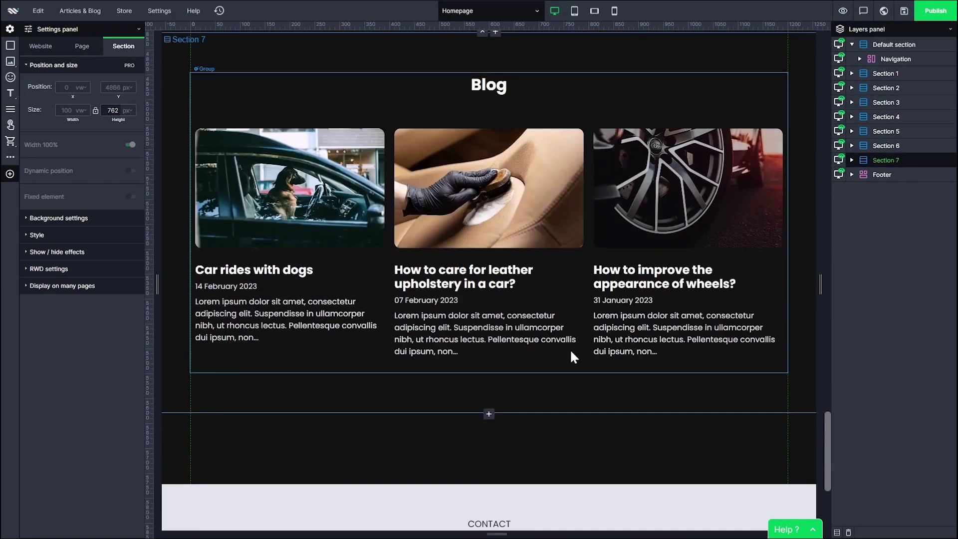
scroll(570, 348, "up", 5)
scroll(545, 341, "up", 20)
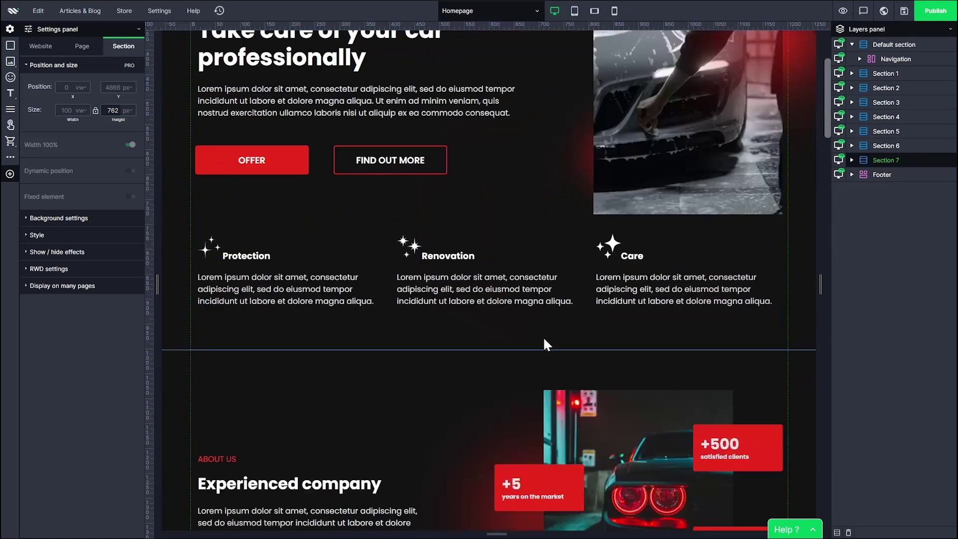
Move the Care text element from Section 1 into Section 2 and return it to Section 1.
left_click(641, 412)
scroll(703, 389, "down", 6)
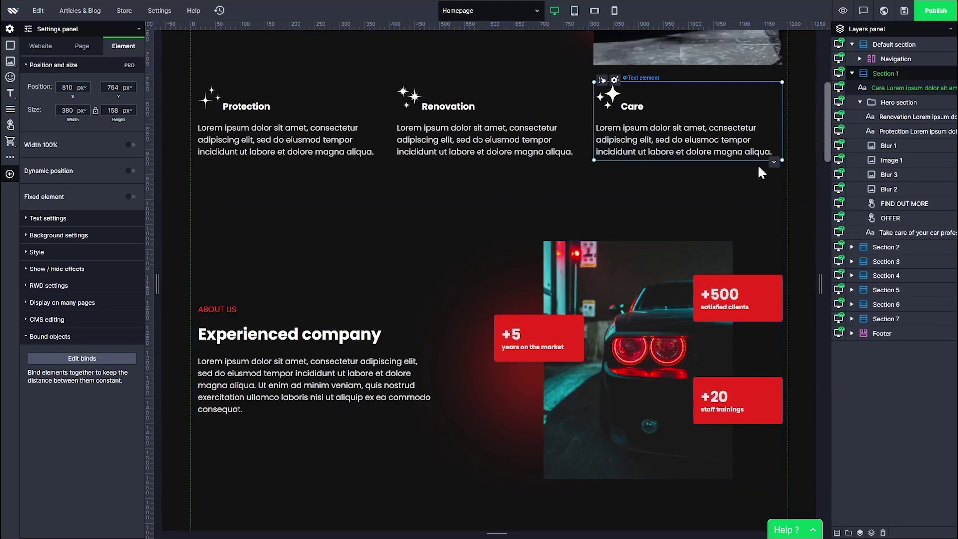
left_click(773, 163)
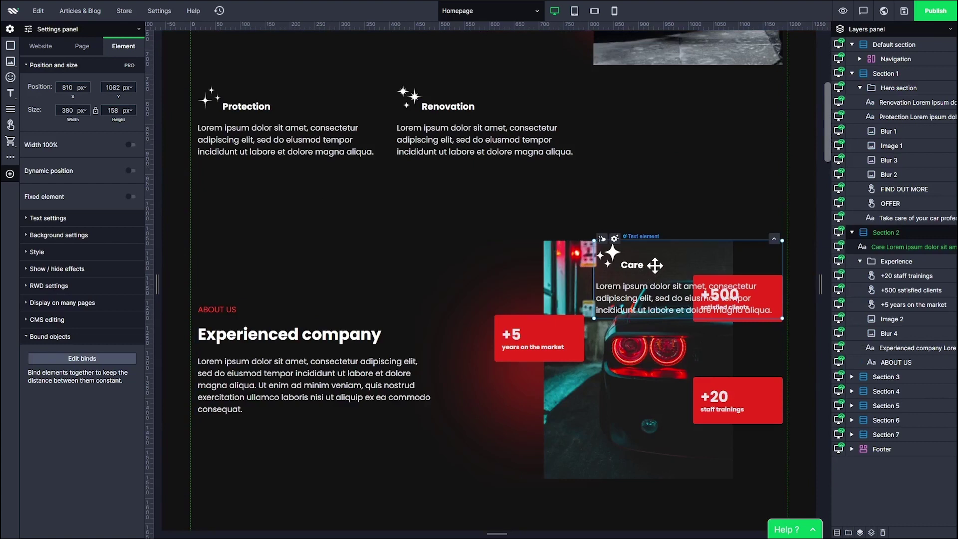
left_click(773, 240)
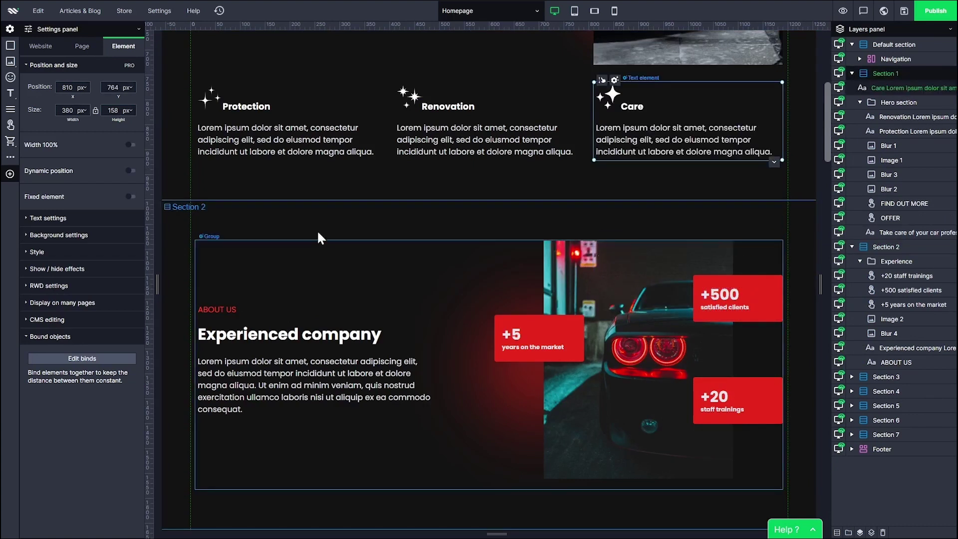
Move Section 2 below Section 3 and return it to its place above Section 3.
left_click(353, 220)
scroll(504, 283, "down", 3)
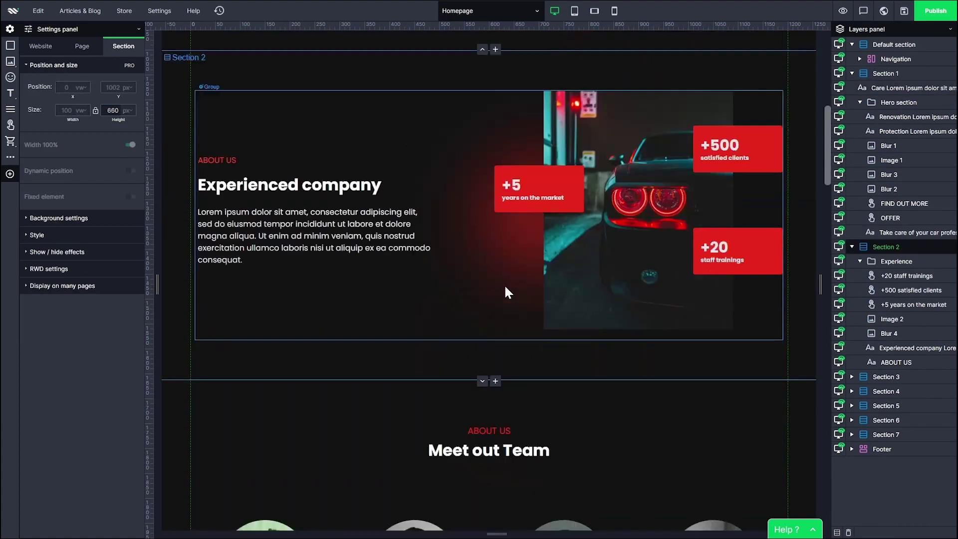
left_click(482, 382)
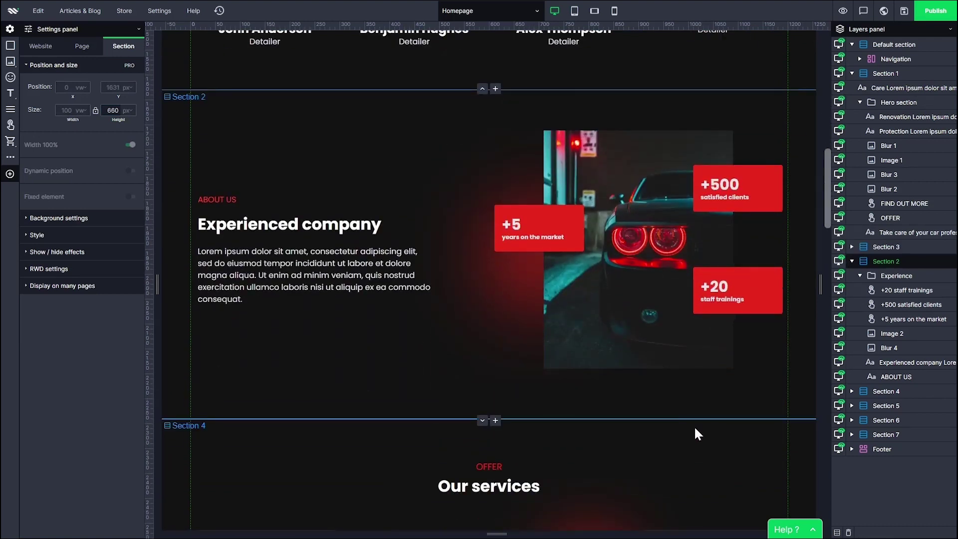
left_click(482, 89)
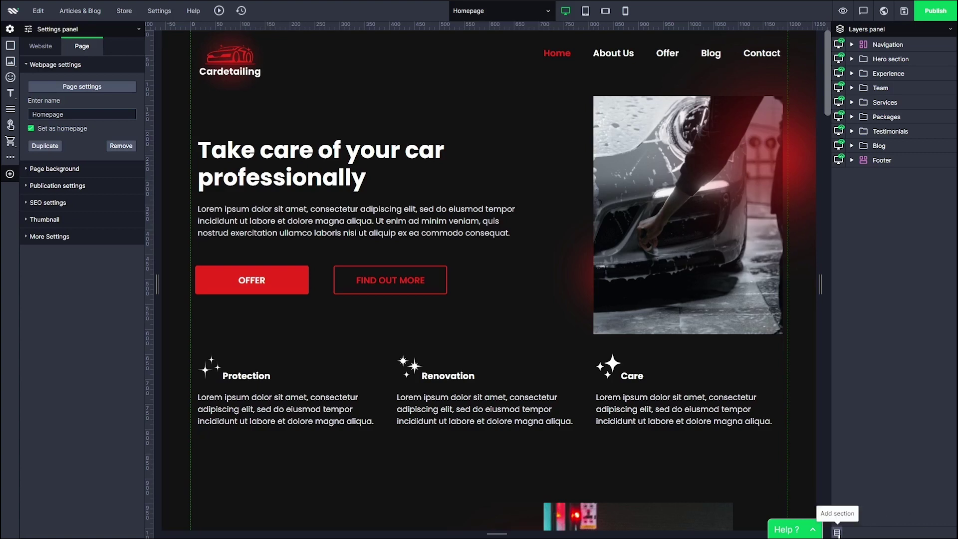
Enable section mode for the page and add sections up to Section 7.
left_click(838, 533)
key("Return")
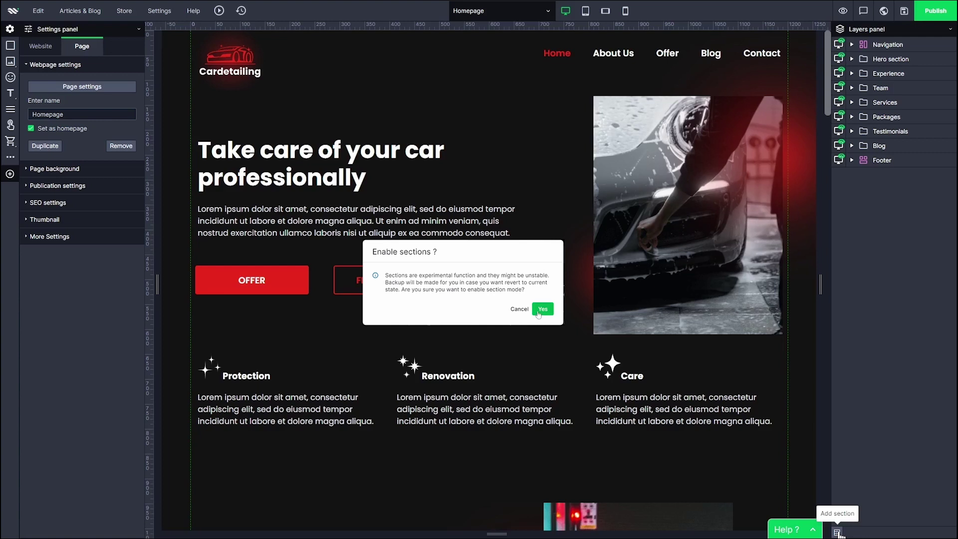
left_click(838, 533)
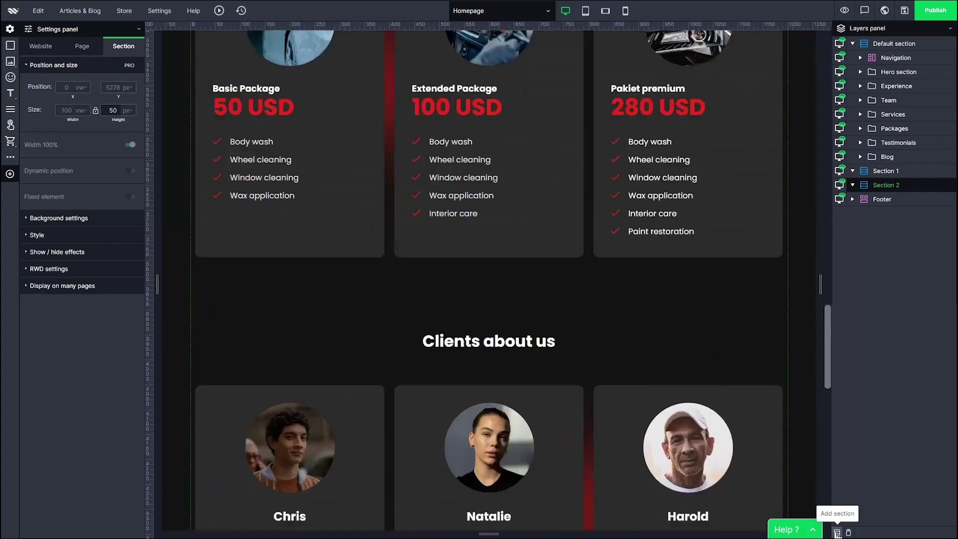
left_click(838, 533)
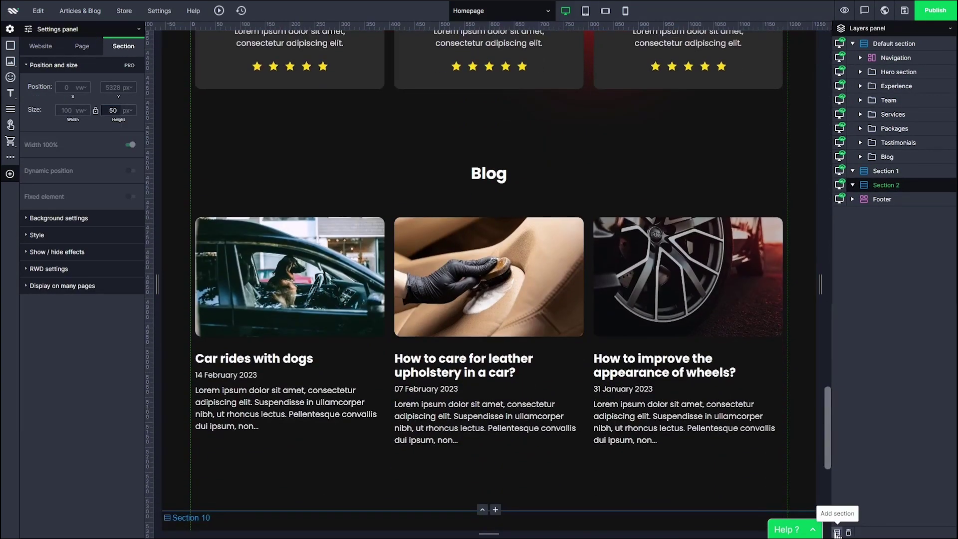
left_click(837, 533)
left_click(838, 533)
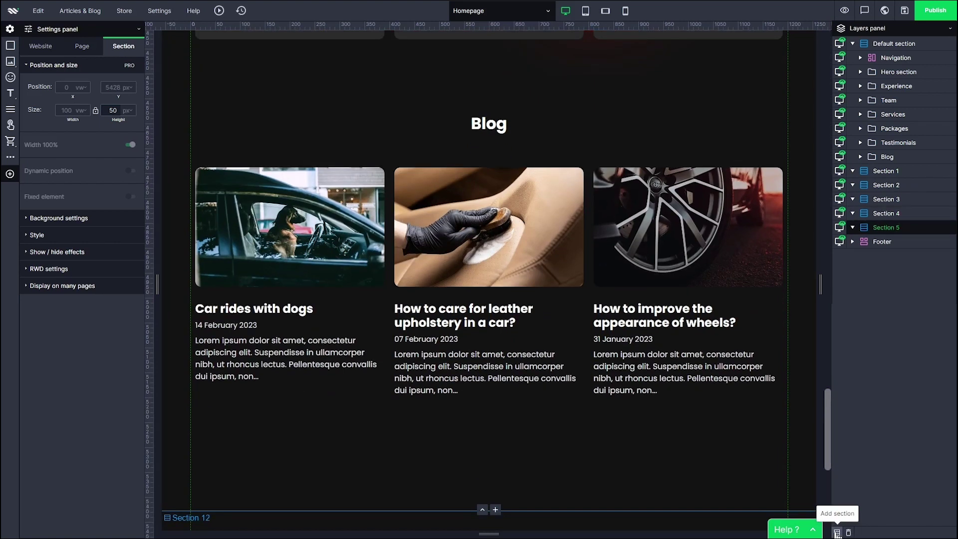
left_click(838, 533)
left_click(838, 533)
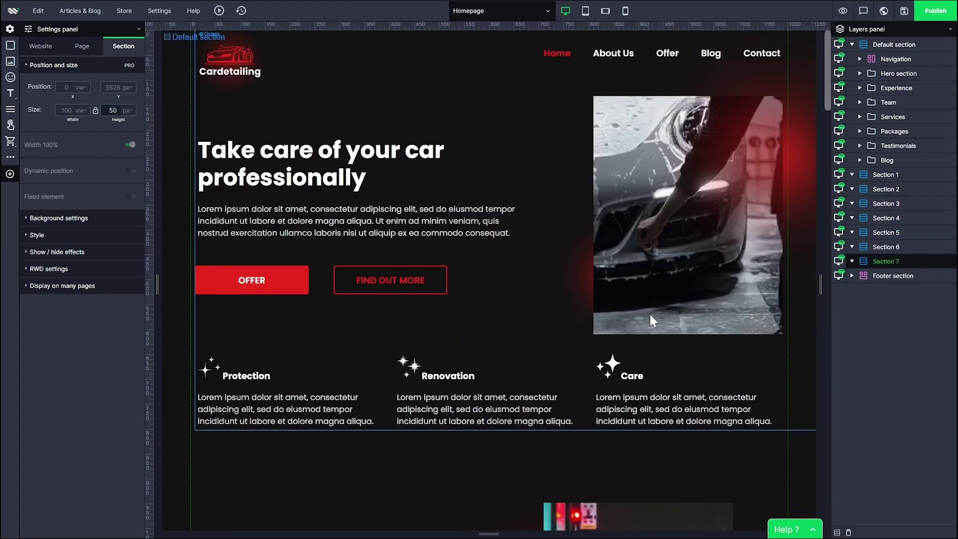
Nest the Hero section, Experience, Team, Services, Packages, Testimonials and Blog groups in Sections 1 to 7, one group per section in that order.
left_click_drag(893, 146, 891, 202)
left_click_drag(893, 116, 899, 175)
mouse_move(890, 102)
left_mouse_down()
mouse_move(889, 144)
mouse_move(888, 116)
left_mouse_up()
left_click_drag(913, 79, 901, 89)
Enable the margin of Section 2 and set its upper and lower margins to 80.
left_click_drag(828, 109, 830, 171)
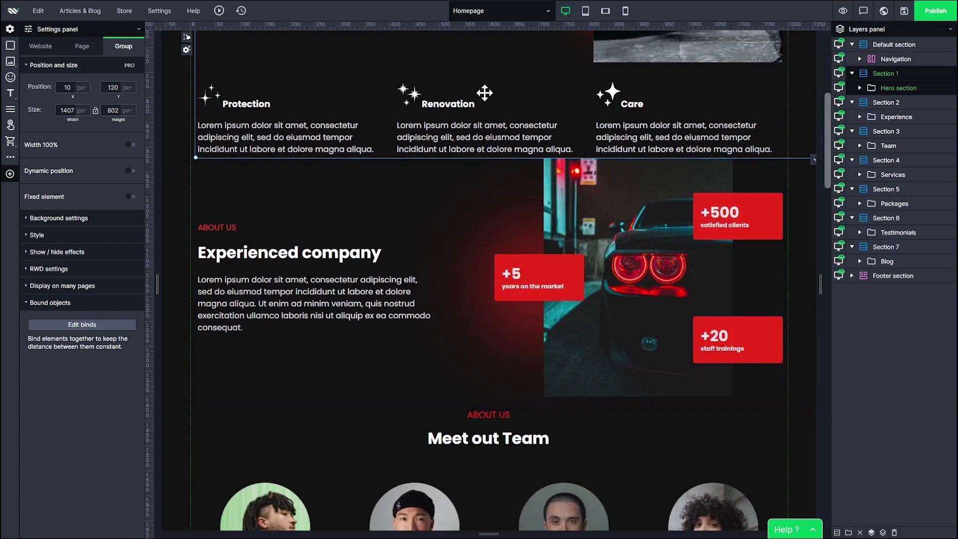
left_click(385, 283)
left_click(883, 103)
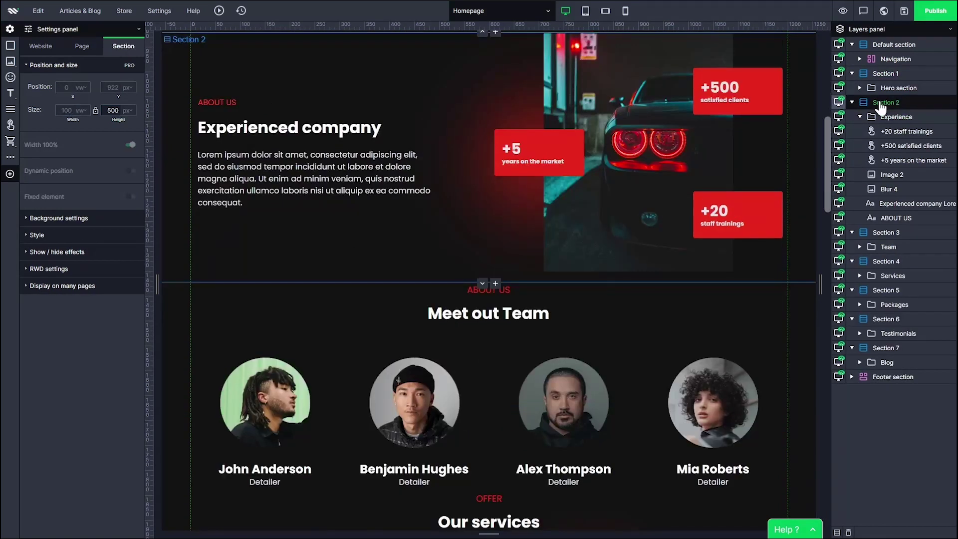
left_click(26, 237)
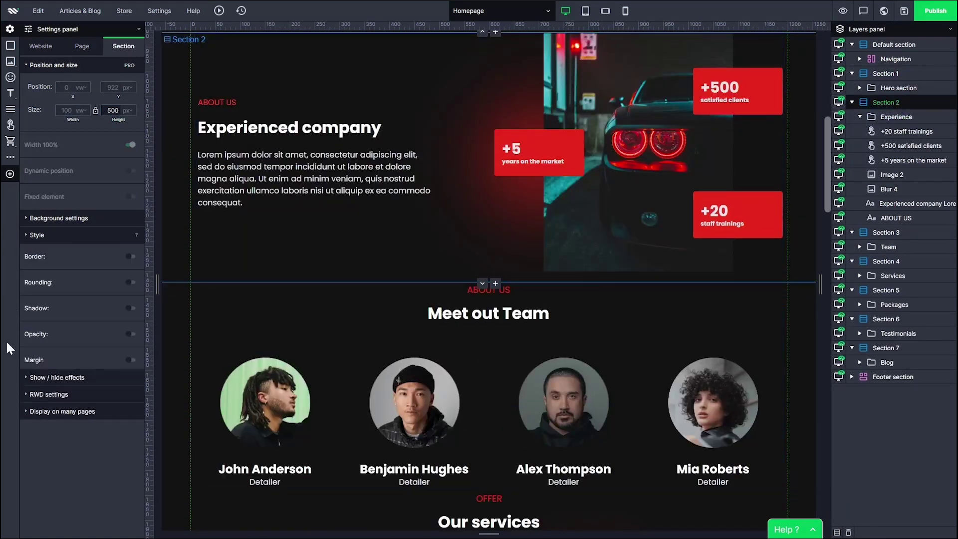
left_click(128, 361)
double_click(61, 380)
type("80")
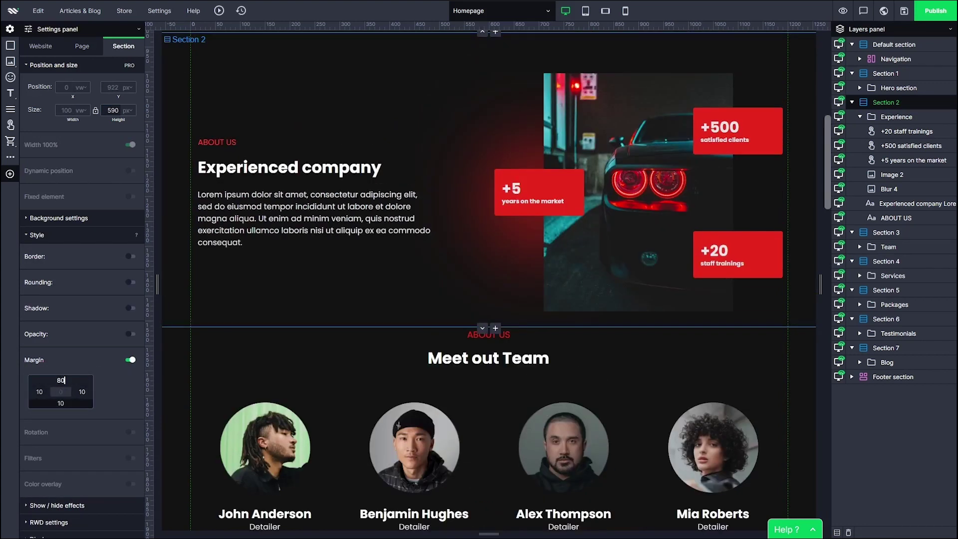
left_click(61, 403)
type("80")
scroll(797, 273, "up", 3)
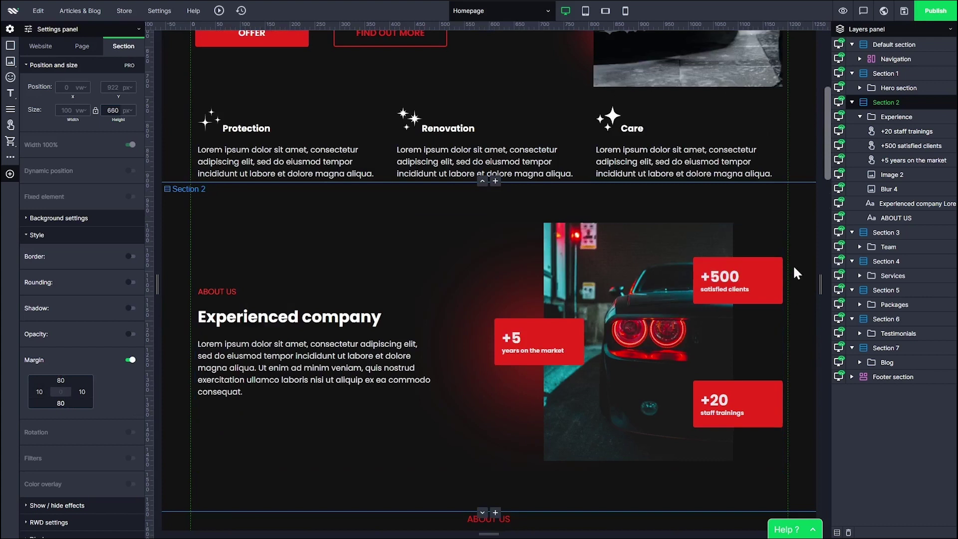
scroll(828, 150, "down", 1)
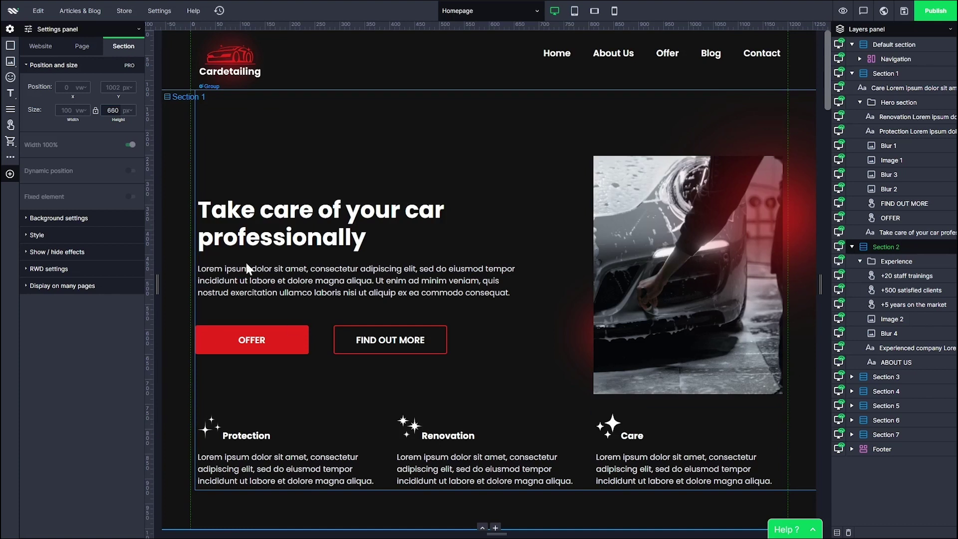
Change the website's Secondary global color to bright green.
left_click(38, 54)
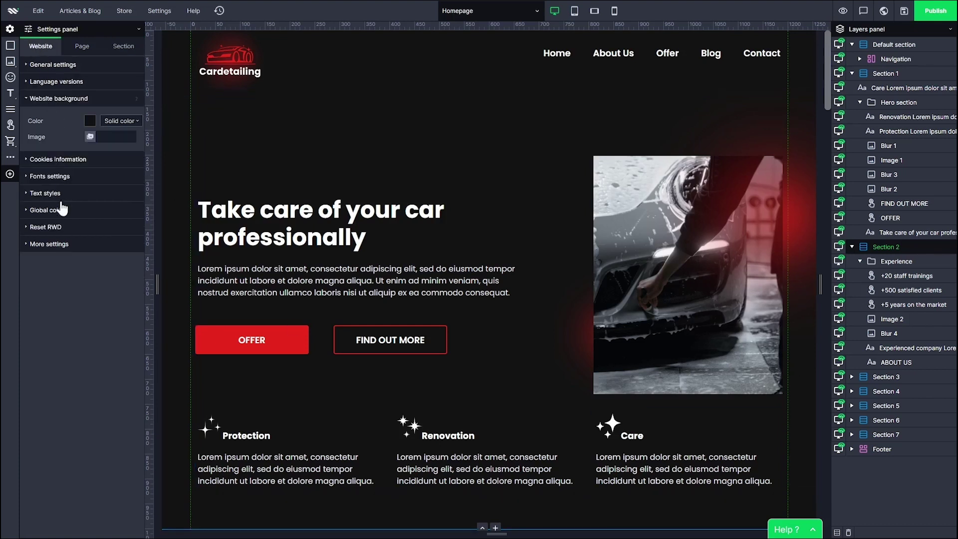
left_click(27, 214)
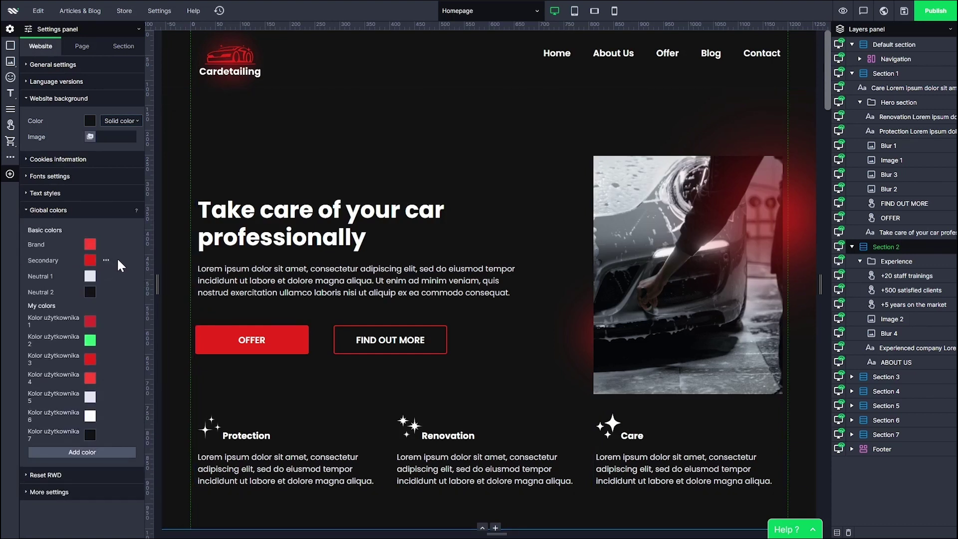
left_click(106, 260)
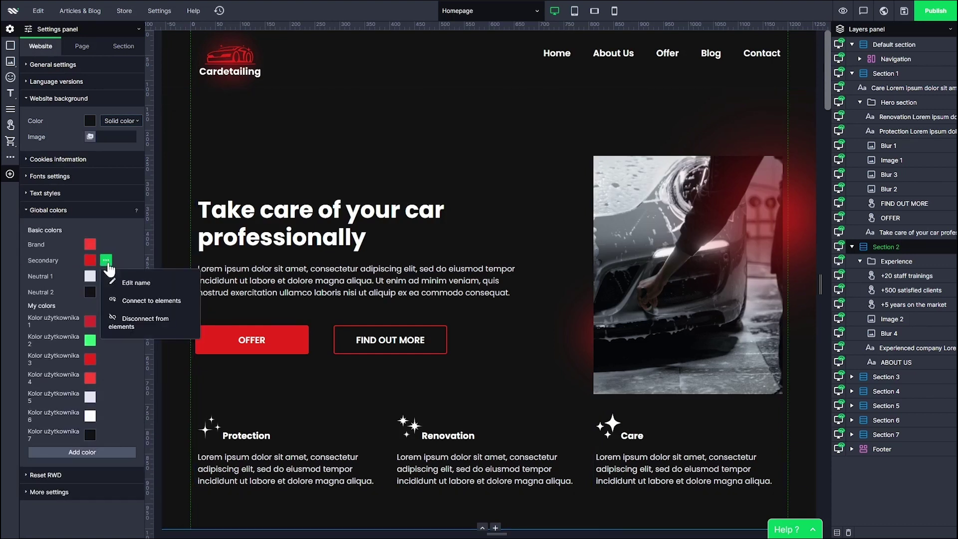
left_click(182, 306)
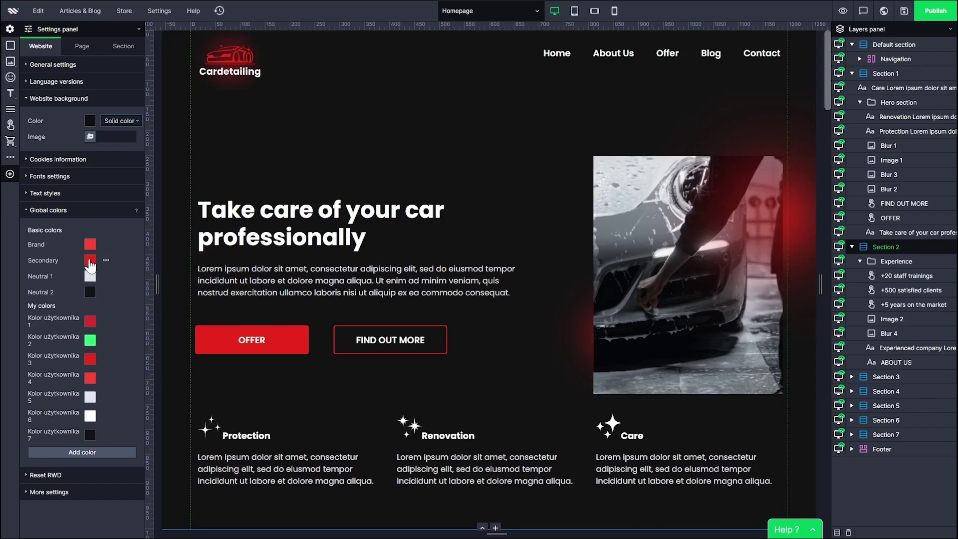
left_click(91, 261)
left_click_drag(194, 357, 196, 333)
left_click(270, 351)
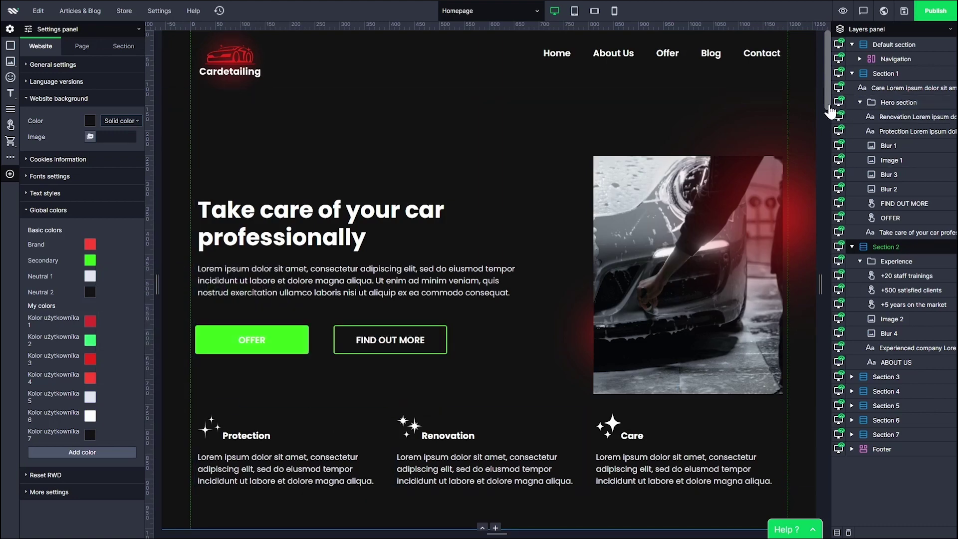
mouse_move(828, 112)
left_mouse_down()
mouse_move(830, 278)
mouse_move(813, 107)
left_mouse_up()
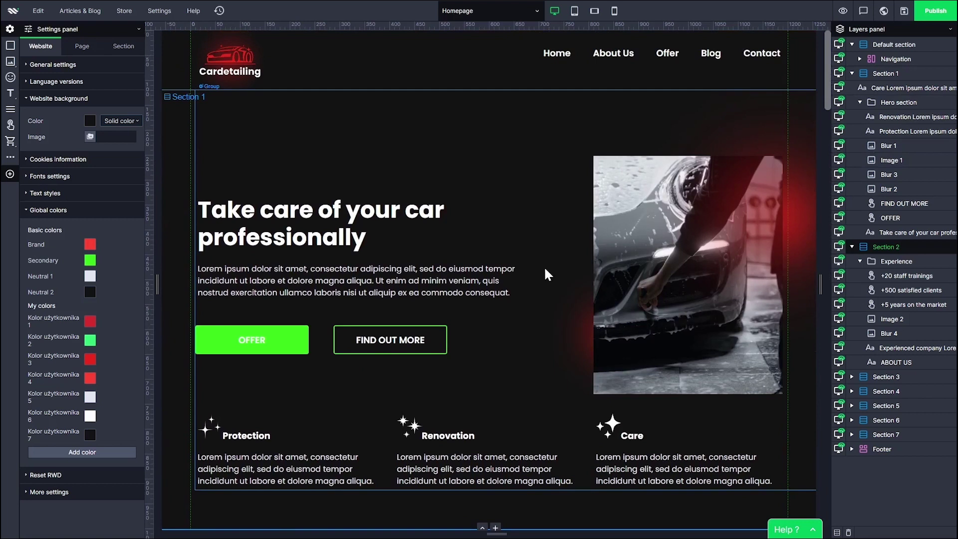
Color the FIND OUT MORE button's text with the red Brand global color, ff4434.
double_click(399, 339)
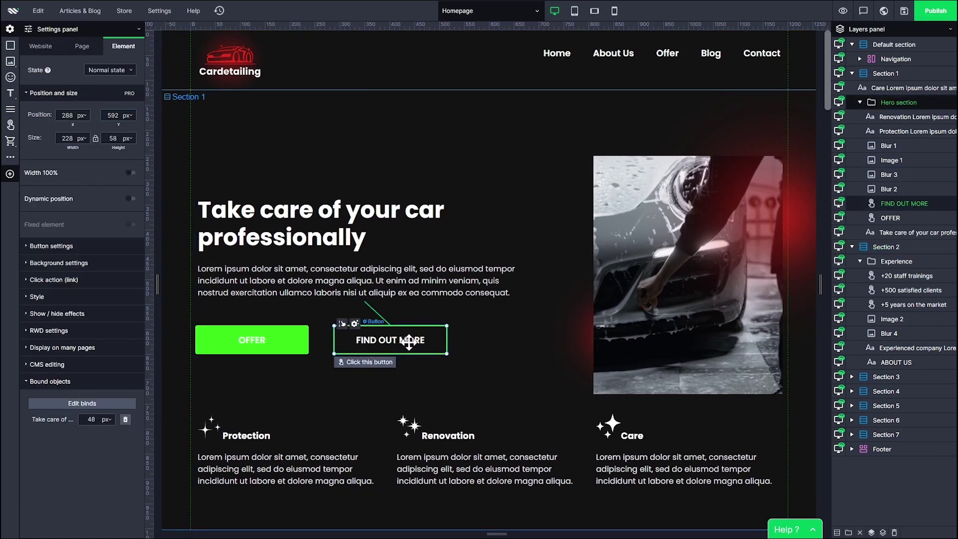
left_click(620, 281)
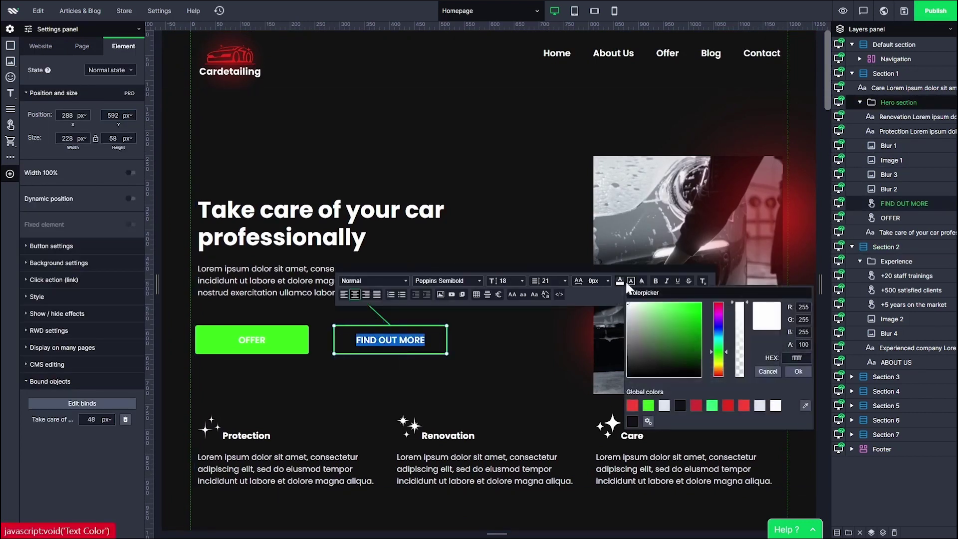
left_click(696, 406)
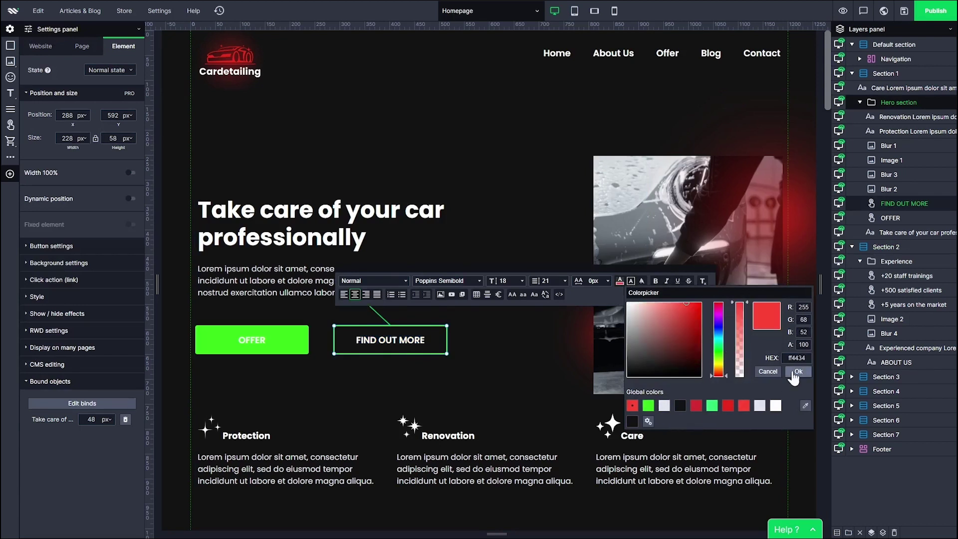
left_click(793, 373)
left_click(554, 377)
left_click(464, 394)
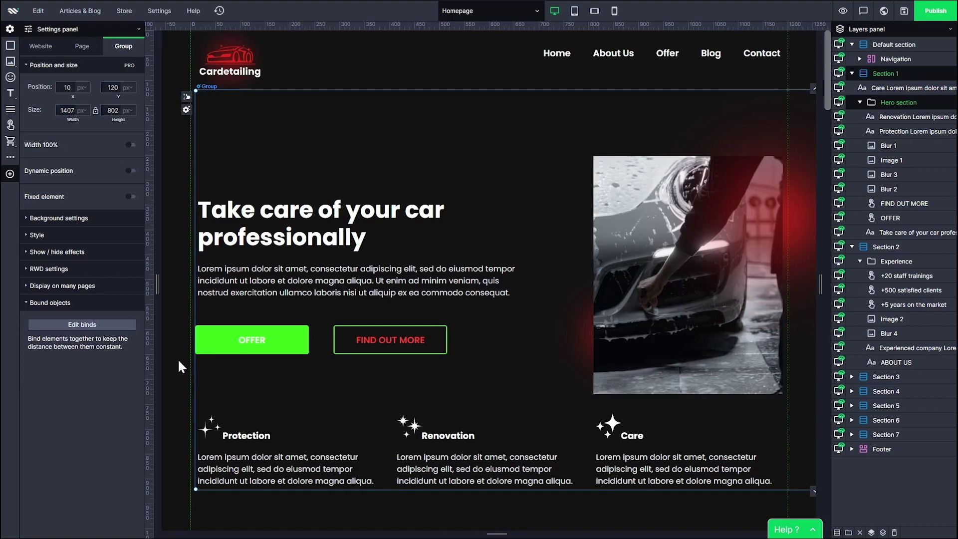
Restore the website's Secondary global color to red.
left_click(42, 50)
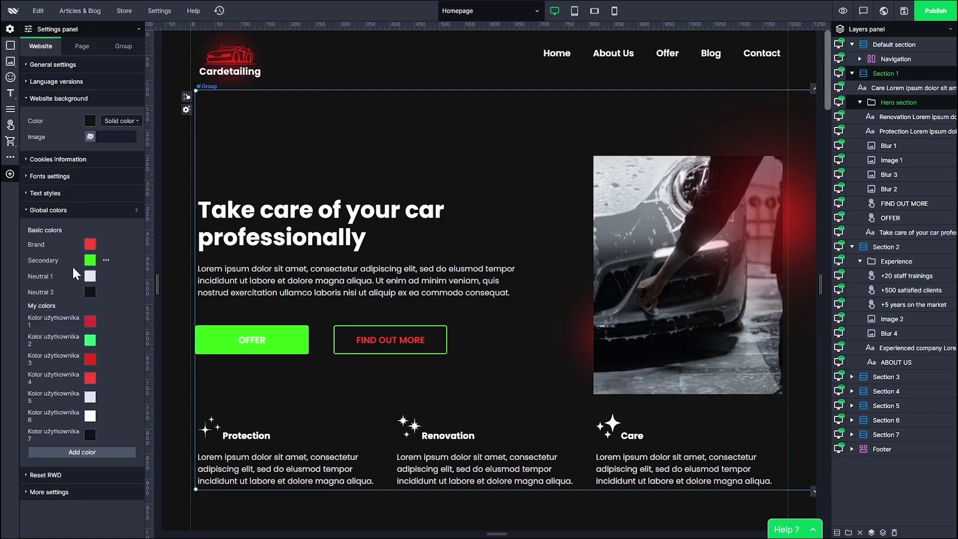
left_click(91, 260)
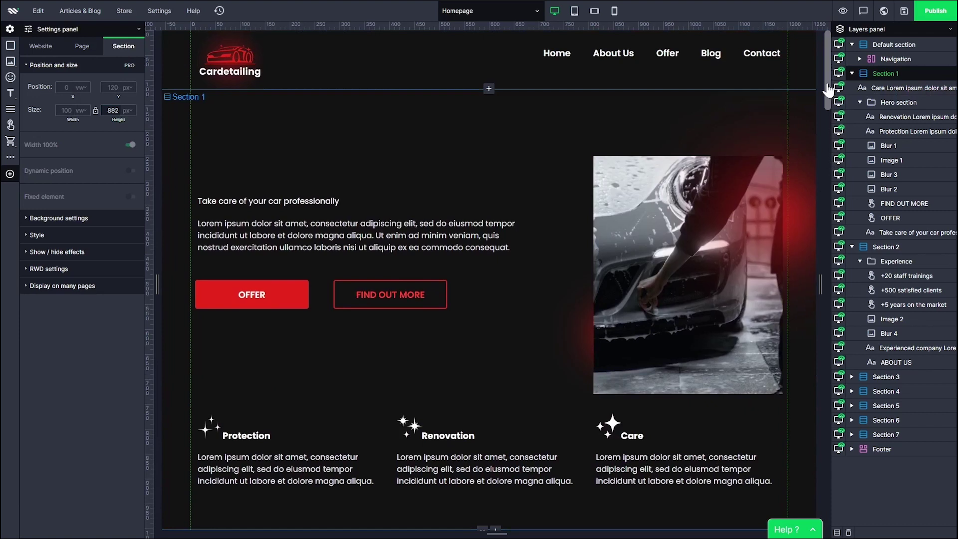
Check which text style the hero headline "Take care of your car professionally" uses.
left_click(277, 200)
left_click(278, 200)
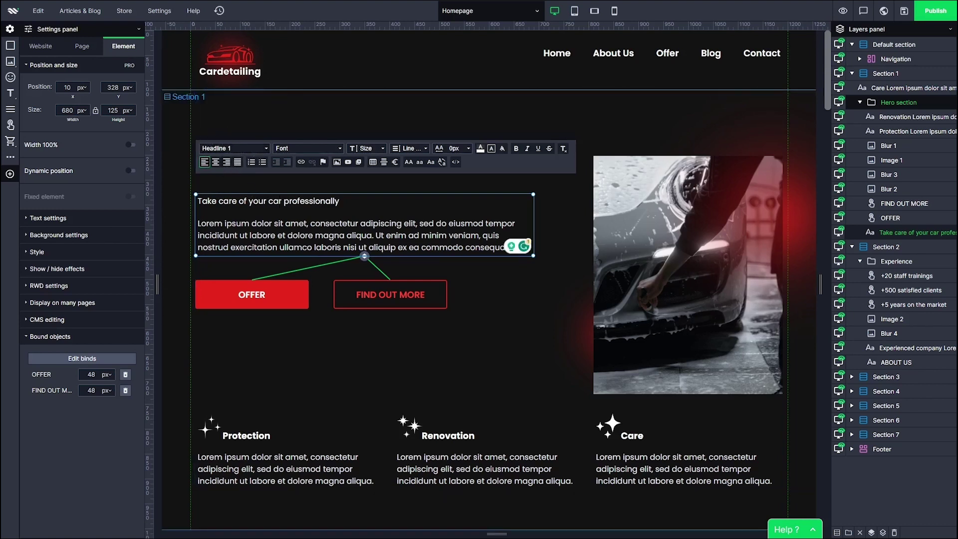
key("Escape")
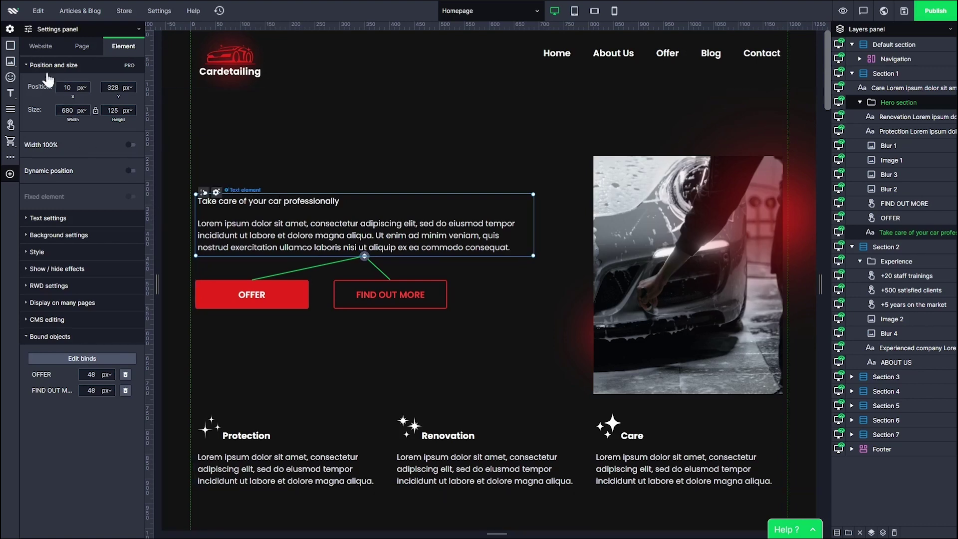
Redefine the website's Headline 1 text style as Poppins Bold at 46px and update it on all pages.
left_click(39, 50)
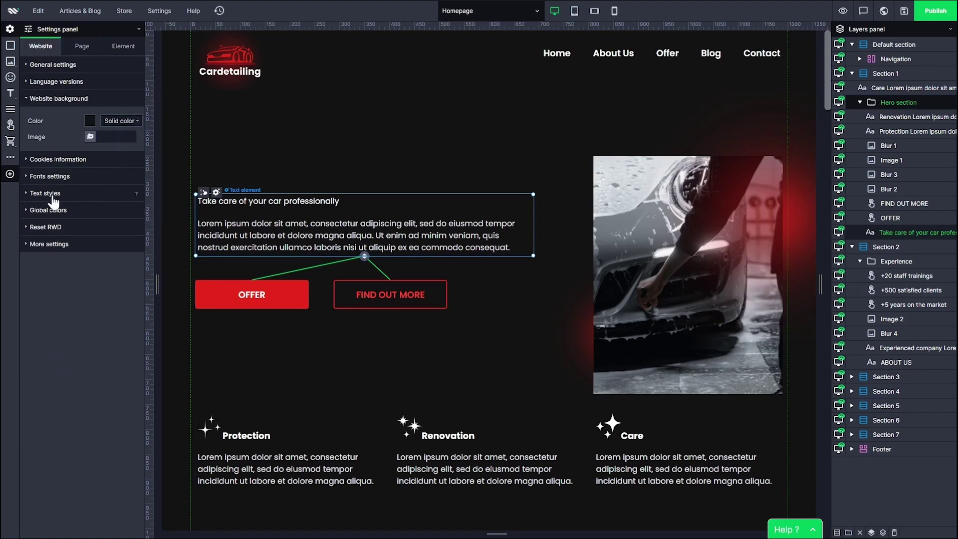
left_click(26, 195)
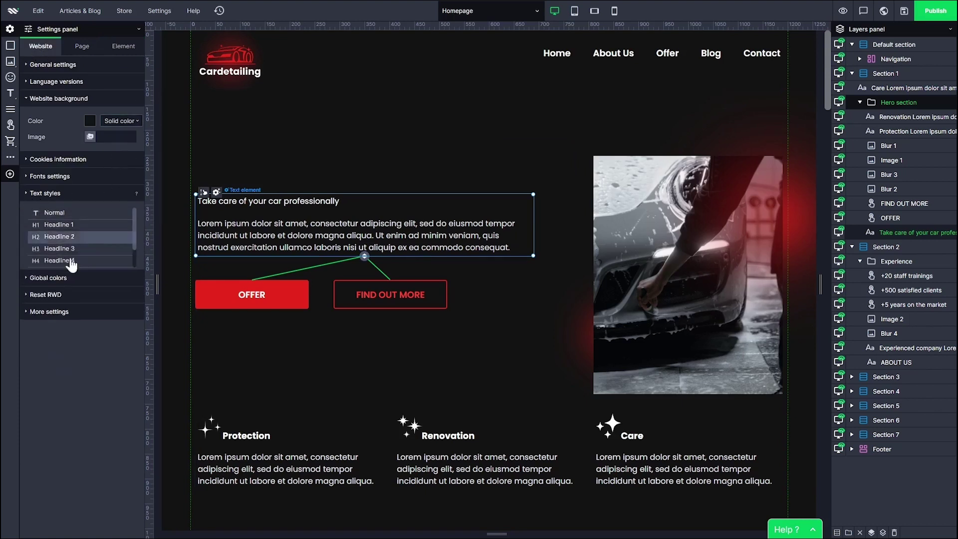
left_click(61, 229)
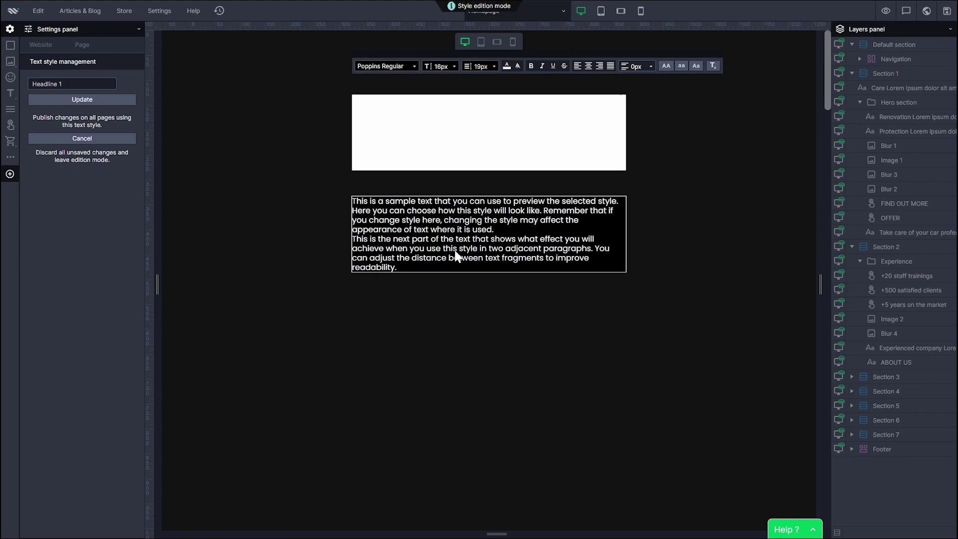
left_click(399, 67)
left_click(397, 136)
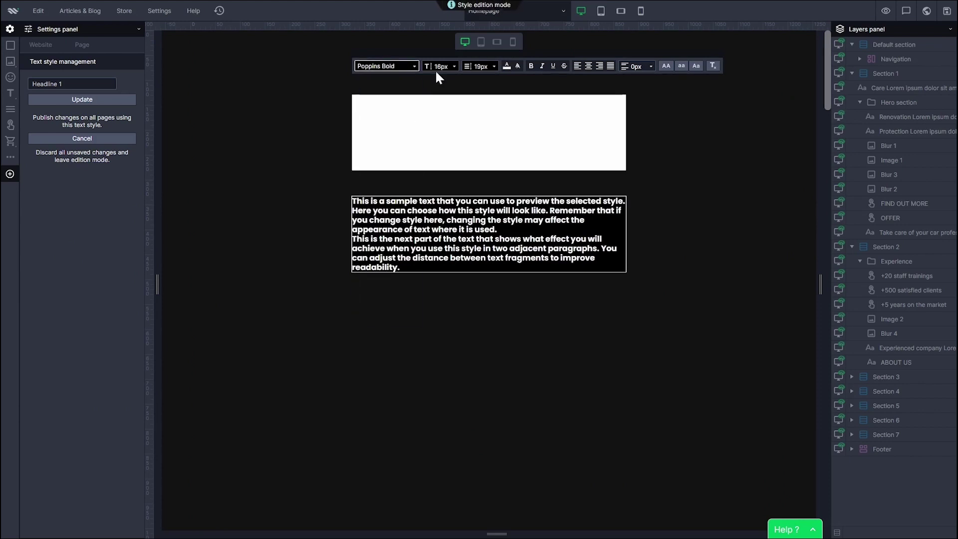
left_click(436, 67)
left_click(437, 66)
type("46")
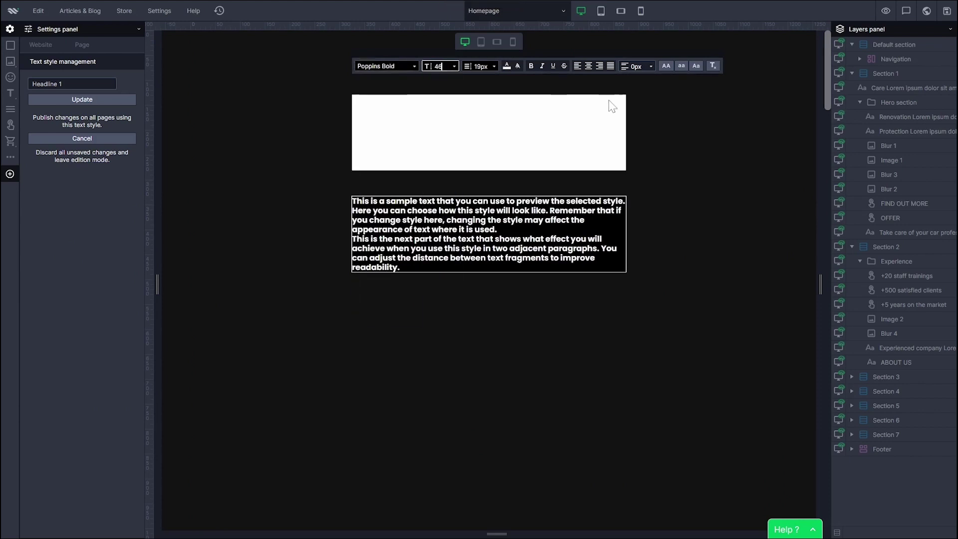
key("Return")
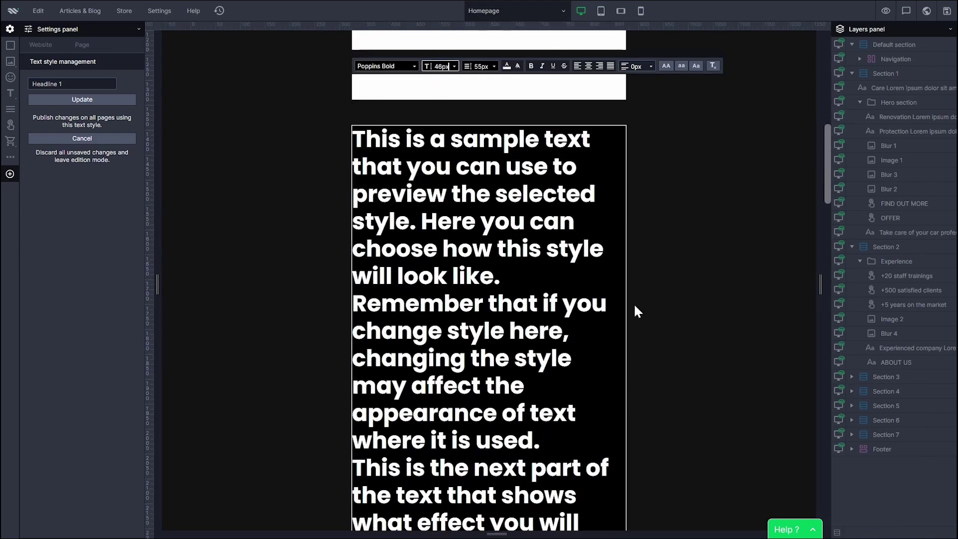
left_click(100, 102)
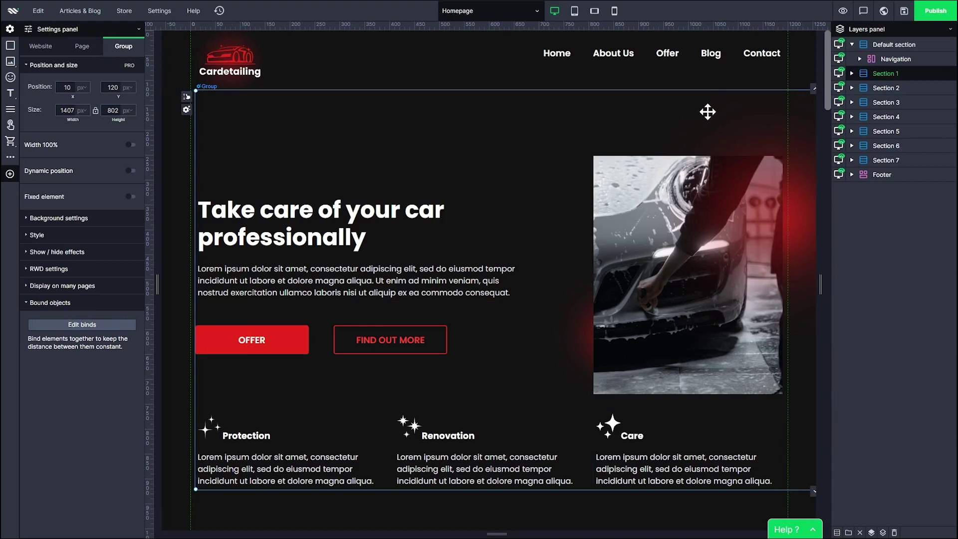
Save the website and create a manual backup of it.
left_click(904, 10)
left_click(160, 11)
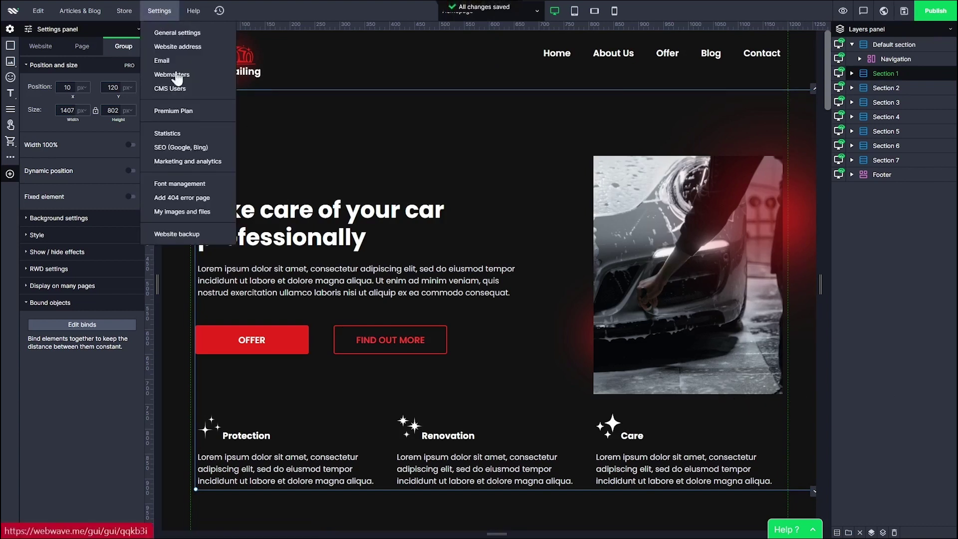
left_click(190, 232)
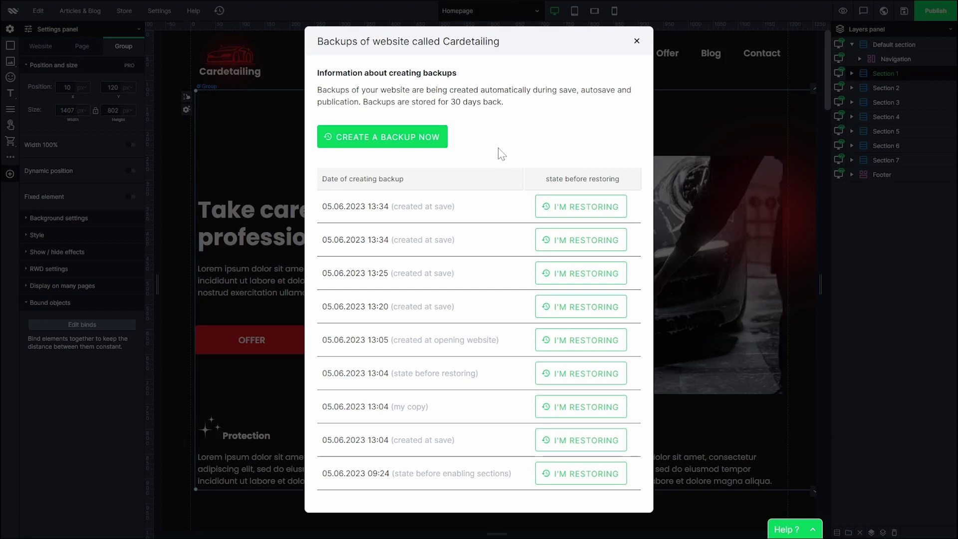
left_click(427, 148)
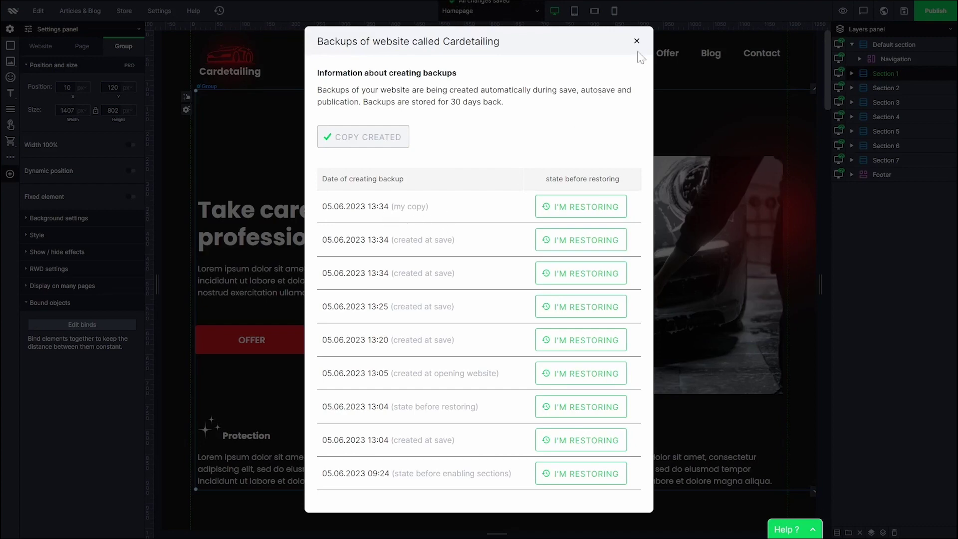
left_click(637, 42)
Displace the car image and the Renovation and Care text blocks in the hero section.
left_click_drag(616, 173, 268, 190)
left_click_drag(469, 440, 524, 163)
key("ctrl+z")
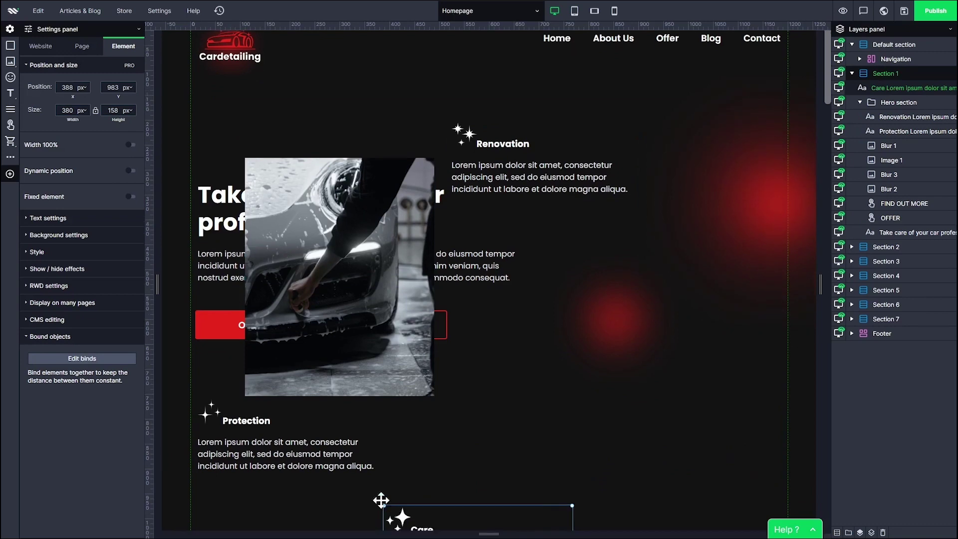
Restore the website from the most recent backup.
left_click(160, 11)
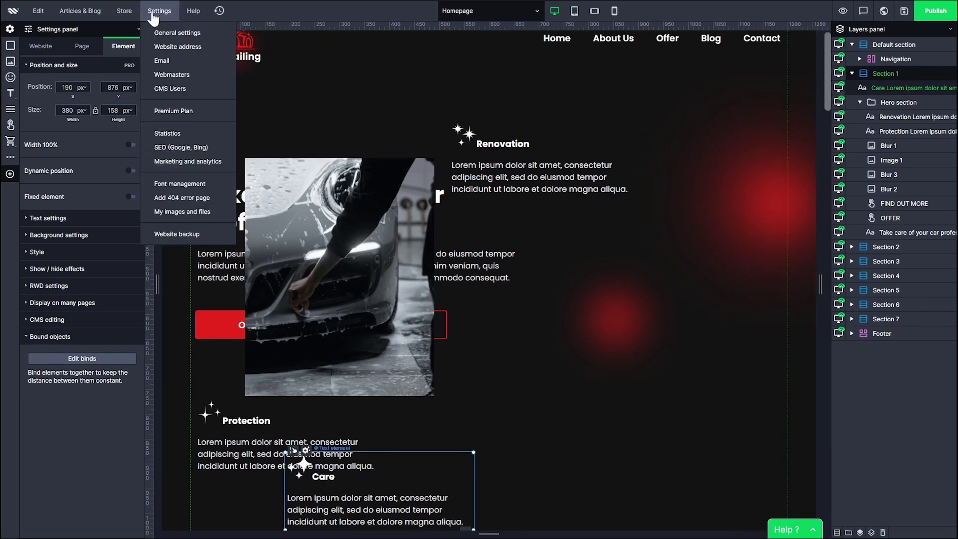
left_click(180, 231)
left_click(551, 209)
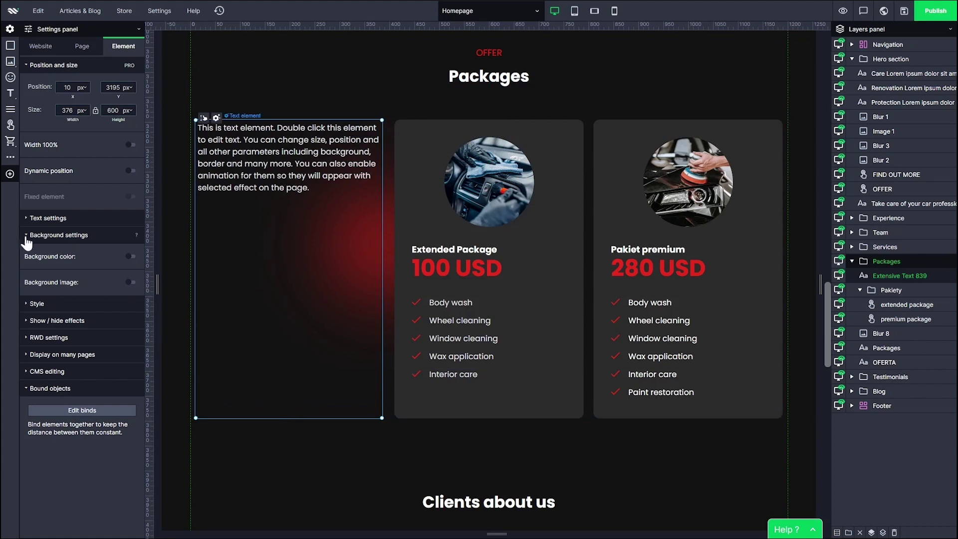
Give the new text element in the Packages section a dark gray background color matching the neighboring cards.
left_click(131, 256)
left_click(90, 276)
double_click(268, 353)
key("ctrl+v")
left_click(265, 370)
left_click(27, 236)
Round the new package card's corners with a 20 px radius and set its margin to 35 on all sides.
left_click(37, 251)
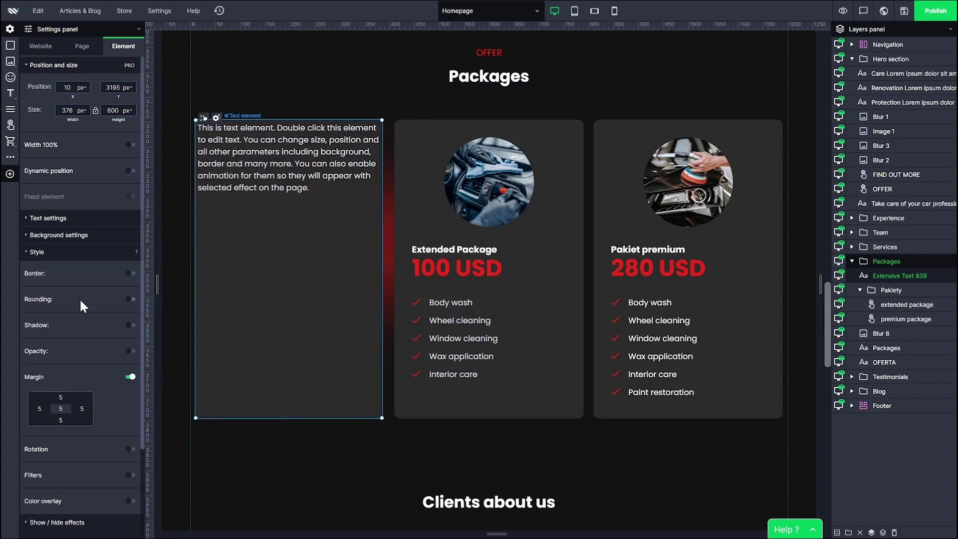
left_click(80, 300)
left_click(60, 428)
type("35")
Replace the card's placeholder text with a centered round car image, the title Basic Package and the price 100USD.
double_click(281, 202)
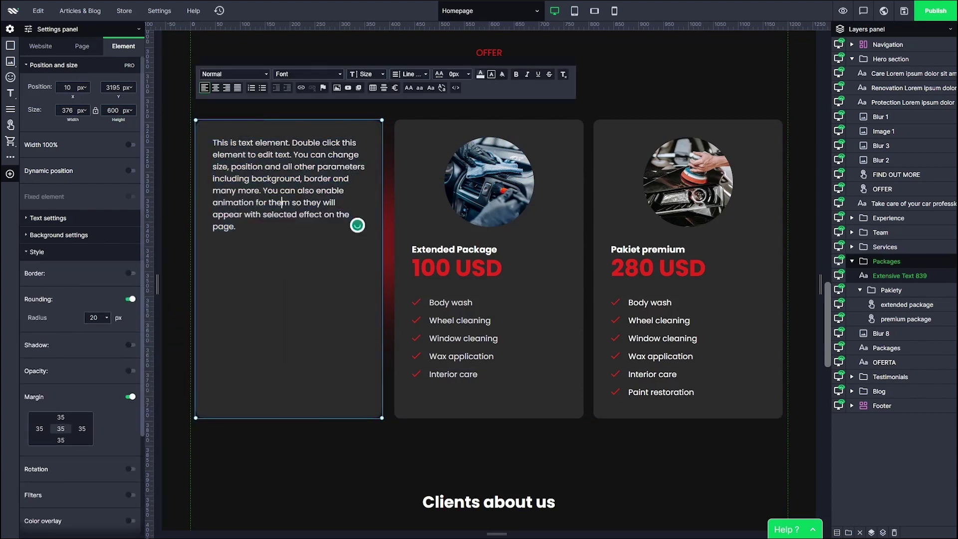
left_click(216, 87)
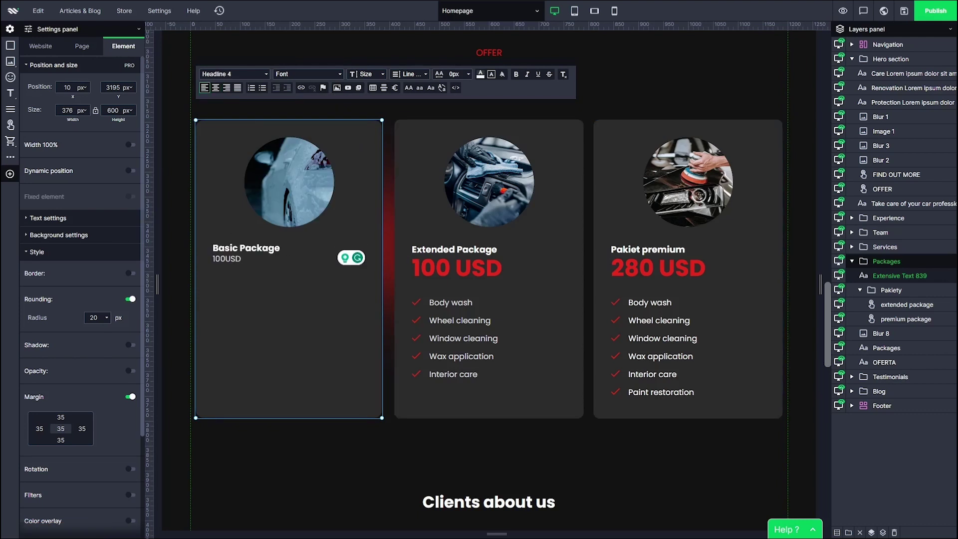
Format the 100USD price on the Basic Package card as Poppins Bold, size 46, in red.
left_click_drag(241, 258, 212, 258)
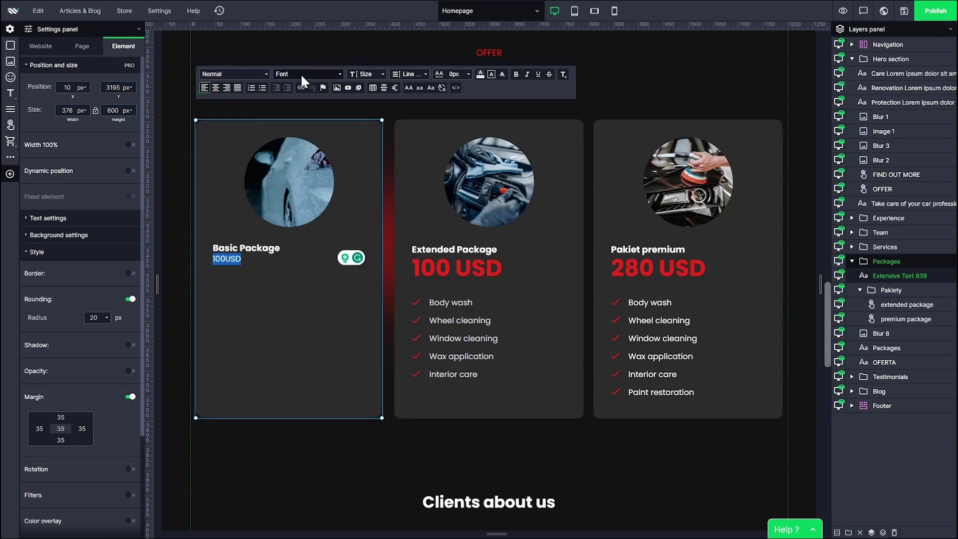
left_click(366, 74)
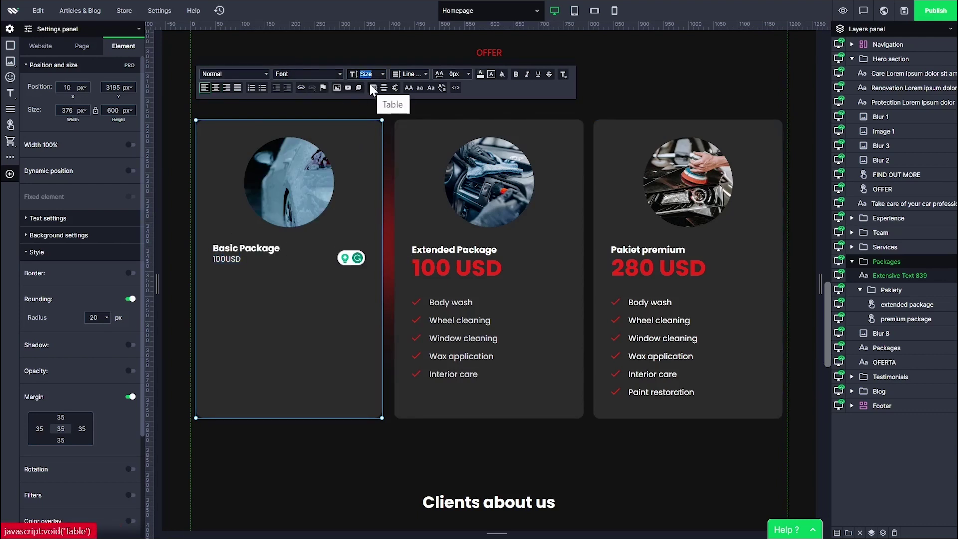
left_click(325, 74)
left_click(327, 137)
left_click(366, 73)
type("46")
key("Return")
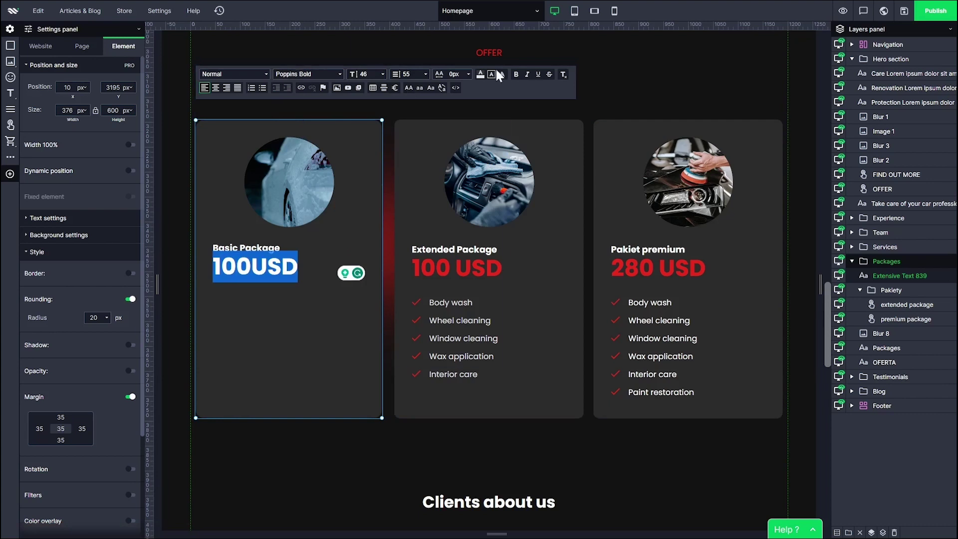
left_click(480, 73)
left_click(495, 200)
Insert a table with 4 rows and 2 columns below the 100USD price.
key("Return")
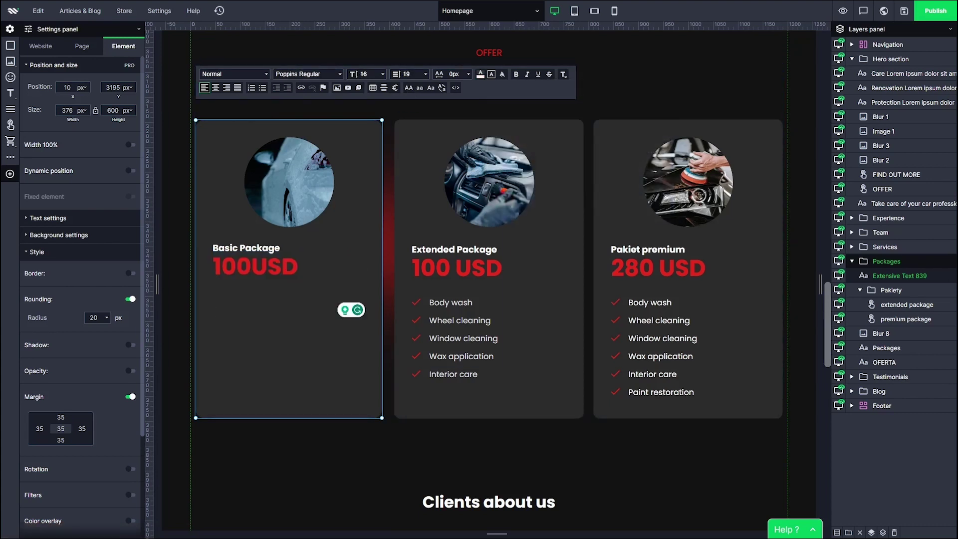
left_click(371, 87)
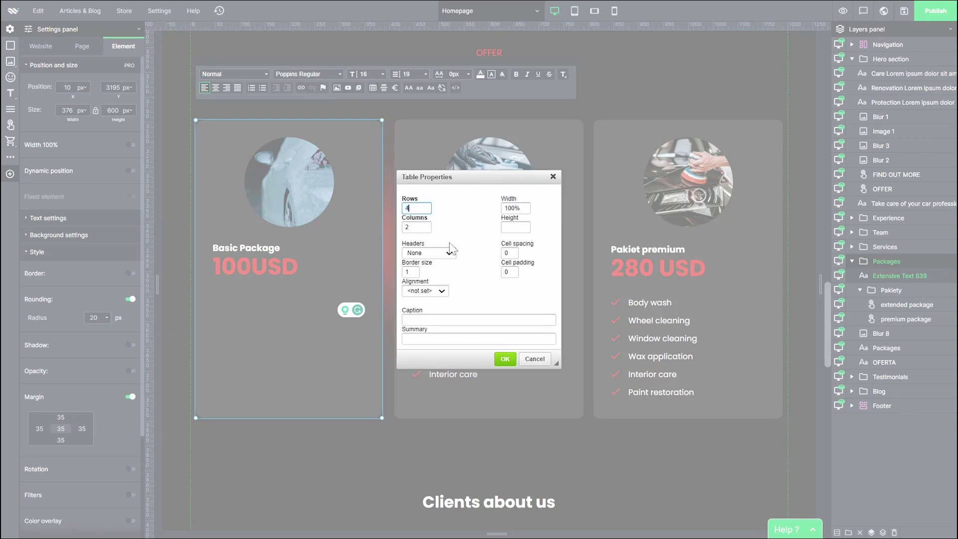
left_click(498, 358)
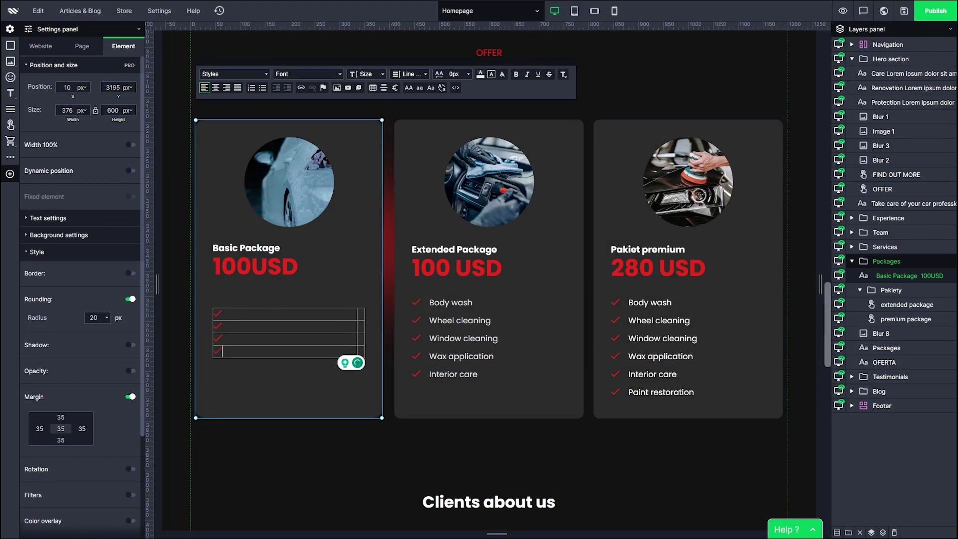
Copy Window cleaning and Wax application from the Extended Package card into the Basic Package table's third and fourth rows.
left_click_drag(497, 339, 429, 338)
key("ctrl+c")
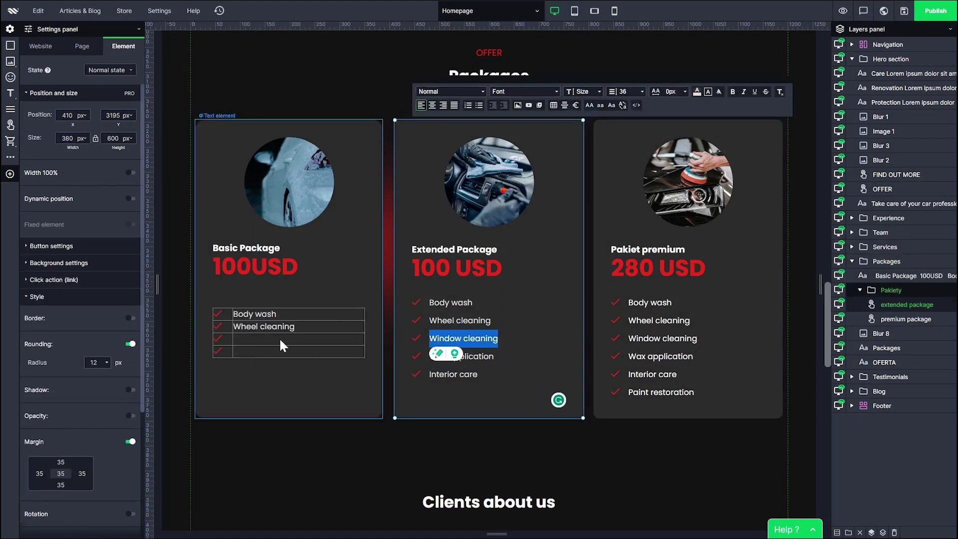
left_click(280, 340)
key("ctrl+v")
left_click_drag(494, 356, 429, 357)
key("ctrl+c")
left_click(276, 353)
key("ctrl+v")
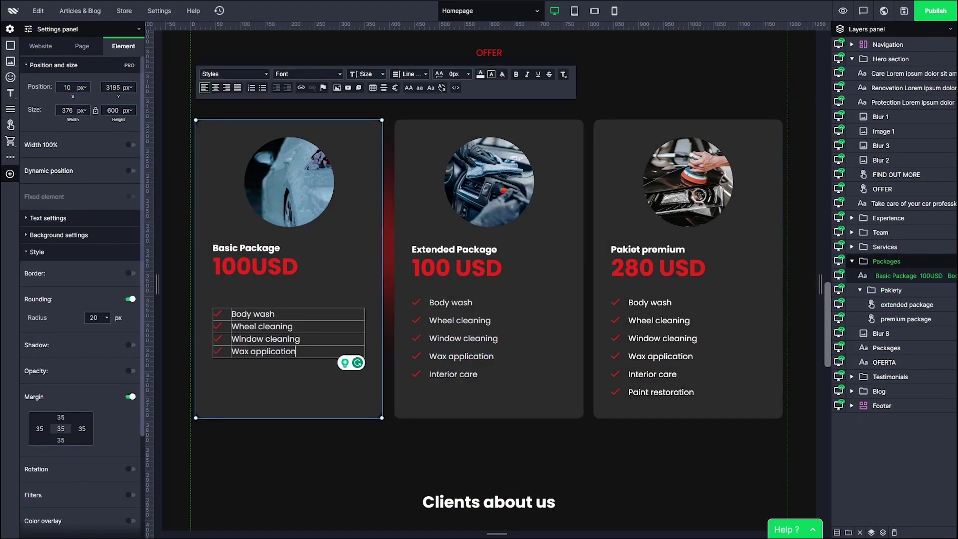
Set the line height of the Basic Package service list to 35.
left_click_drag(296, 351, 214, 284)
left_click(406, 74)
left_click(422, 86)
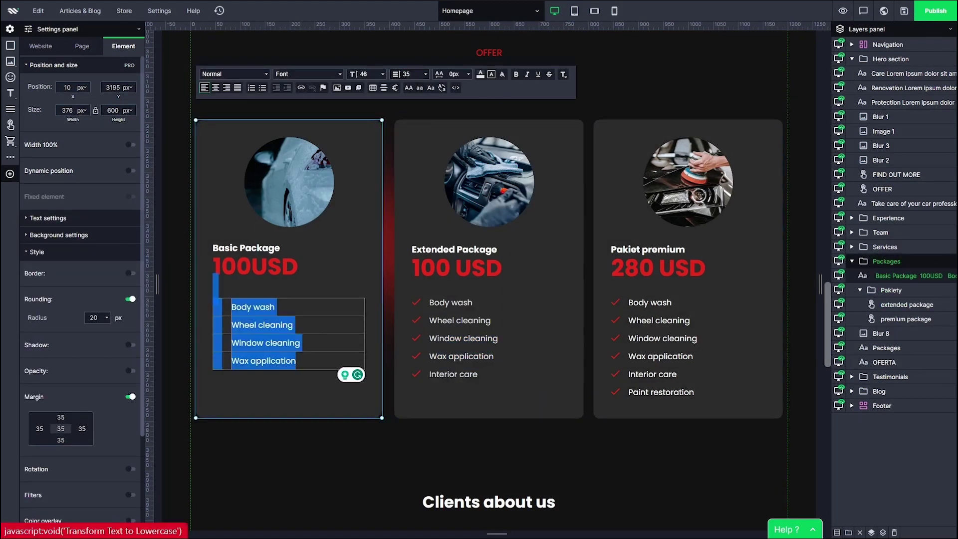
left_click(310, 342)
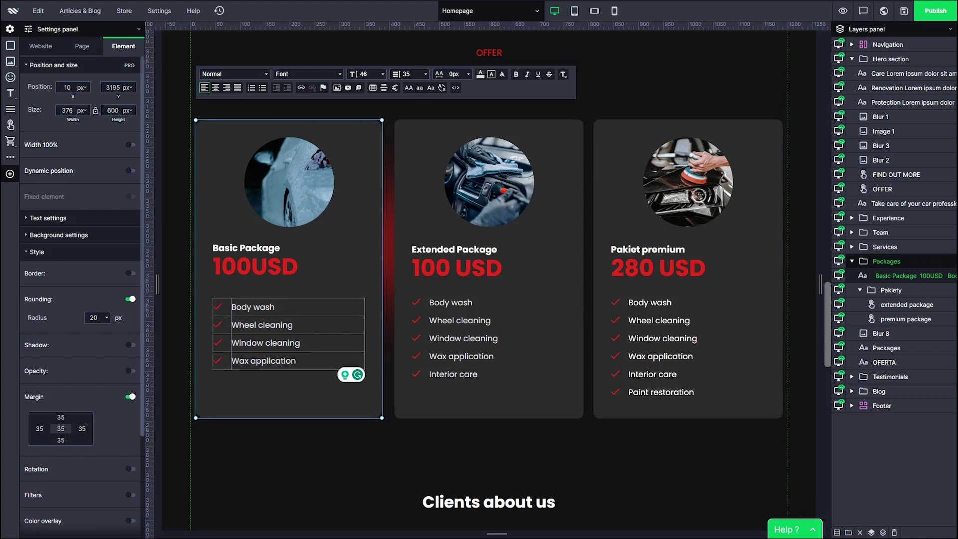
Set the border size of the Basic Package table to 0.
right_click(332, 317)
left_click(381, 385)
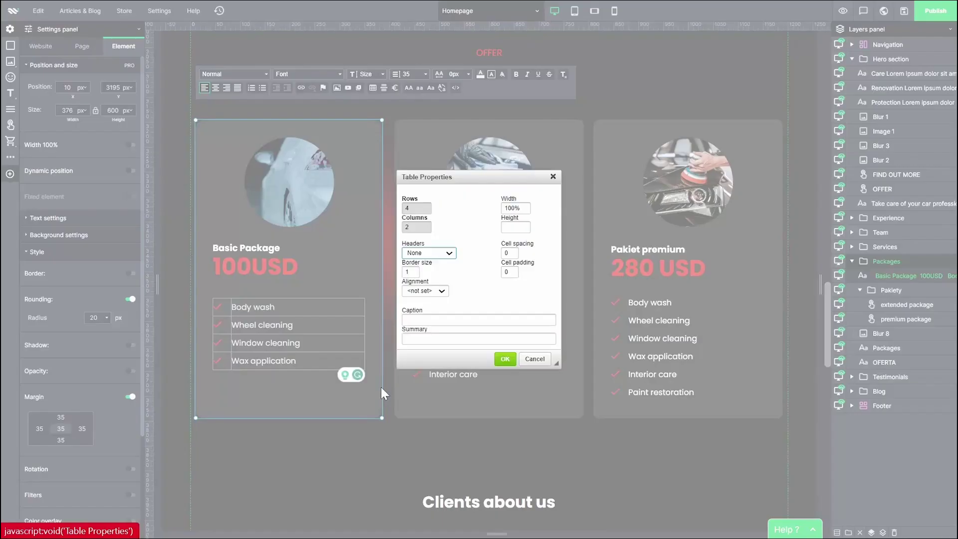
left_click(409, 272)
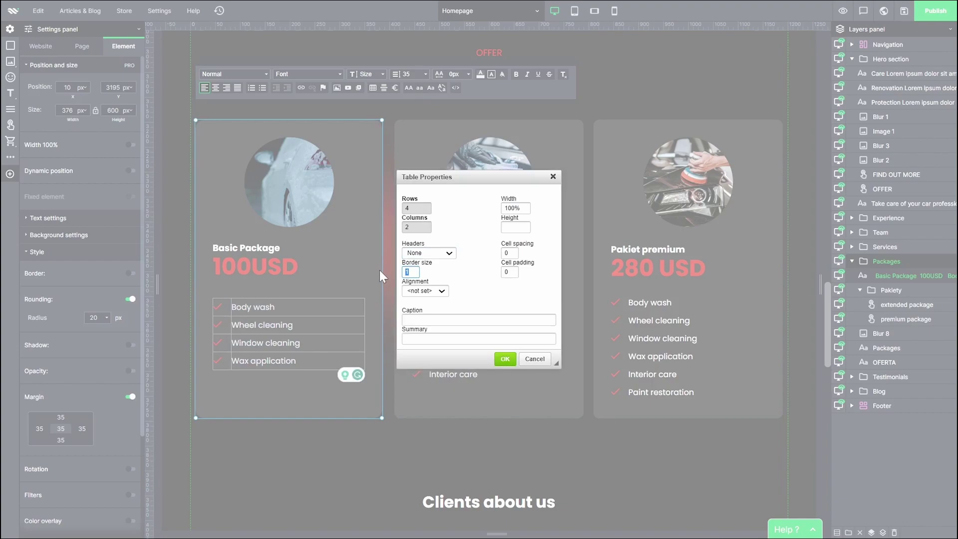
type("0")
key("Return")
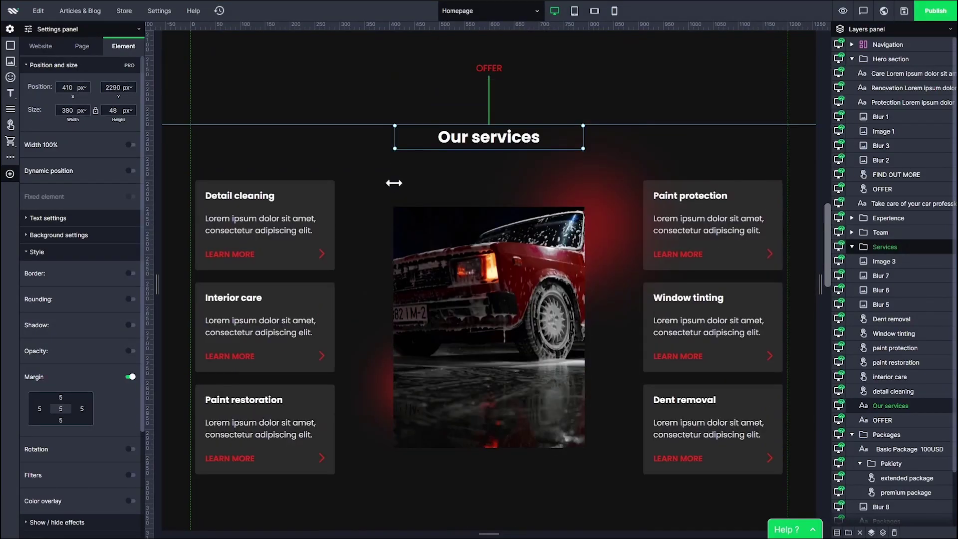
Move the bound Our services heading down to Y 2506 px and back up to Y 2191 px, just beneath OFFER.
left_click_drag(394, 183, 396, 232)
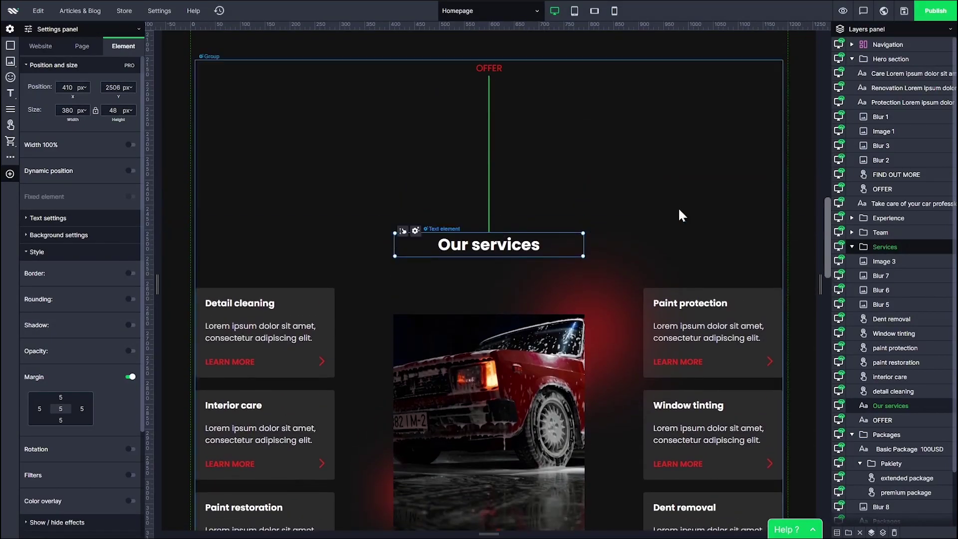
left_click(792, 143)
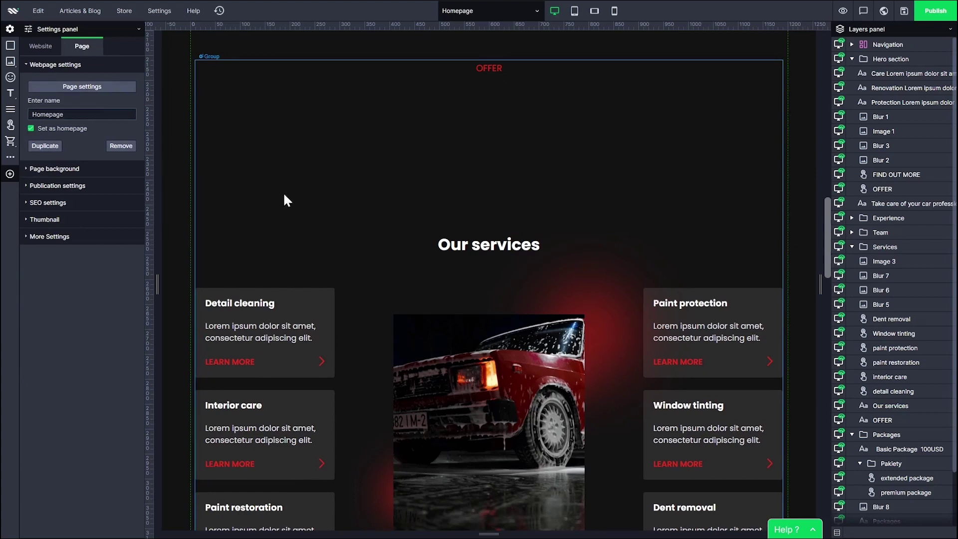
left_click(469, 246)
left_click(468, 244)
left_click_drag(405, 232, 406, 75)
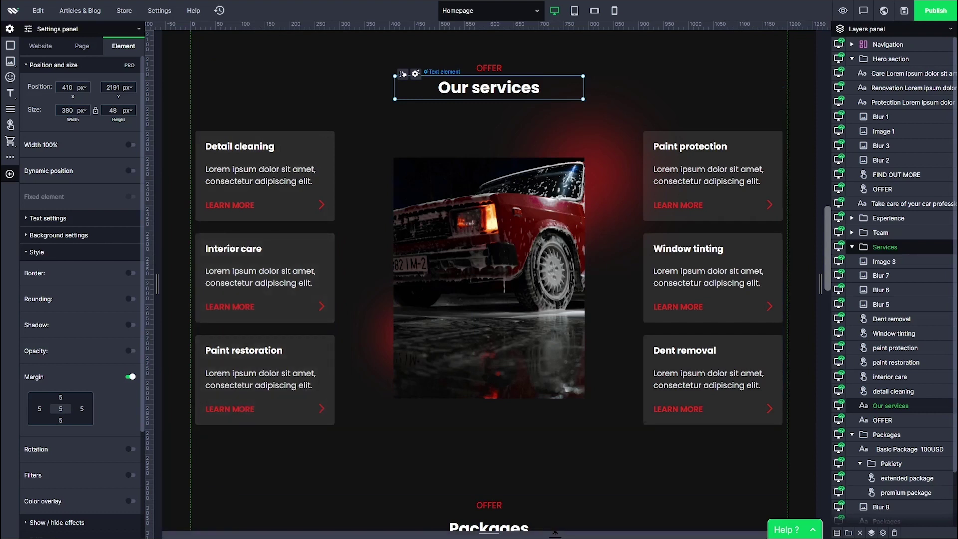
Move the Interior care card downward in the Services section.
left_click(290, 271)
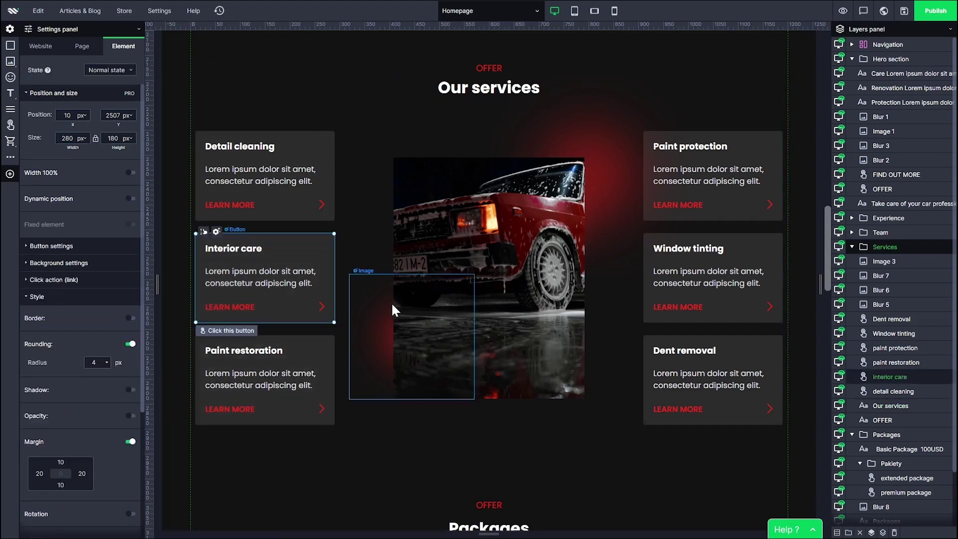
left_click_drag(203, 233, 208, 266)
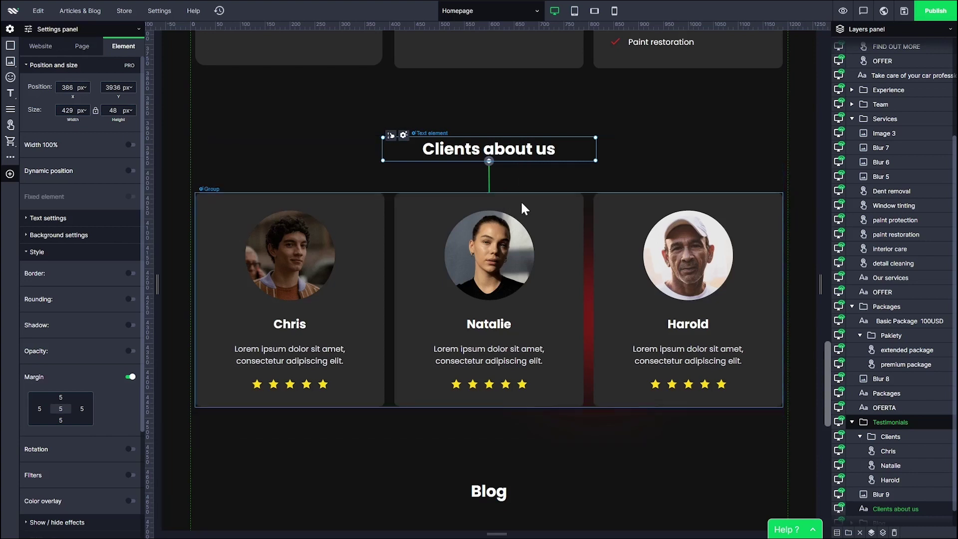
Move the Clients testimonials group up to Y 4039 px, closer to the Clients about us heading.
mouse_move(520, 200)
left_mouse_down()
mouse_move(525, 156)
mouse_move(524, 195)
mouse_move(523, 183)
left_mouse_up()
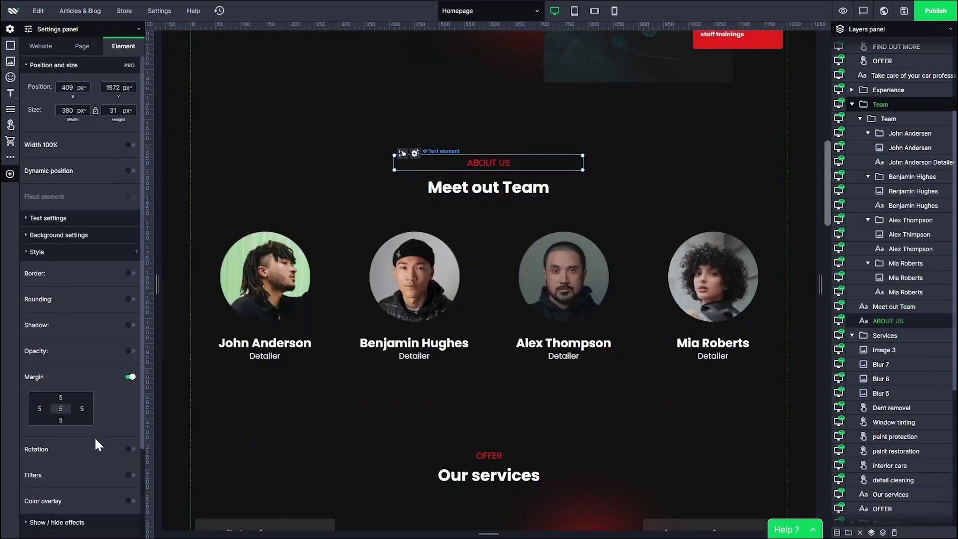
Bind the ABOUT US label to the Meet out Team heading, and bind that heading to the Team group beneath it.
scroll(95, 436, "down", 2)
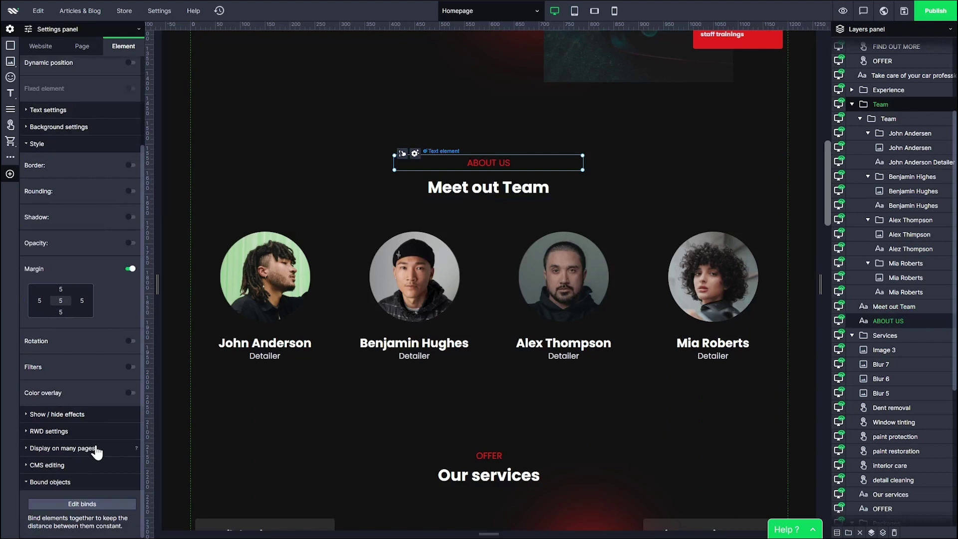
left_click(100, 503)
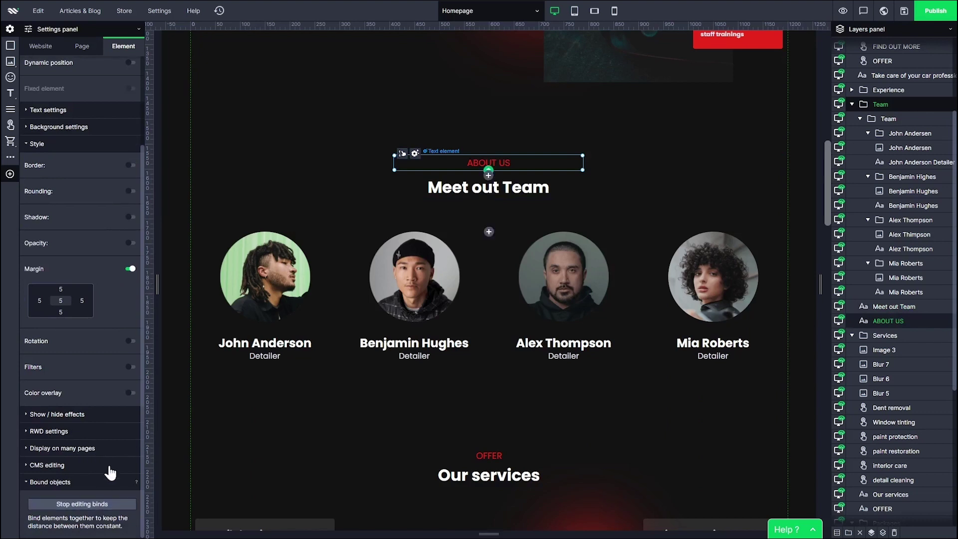
left_click(489, 176)
left_click(501, 192)
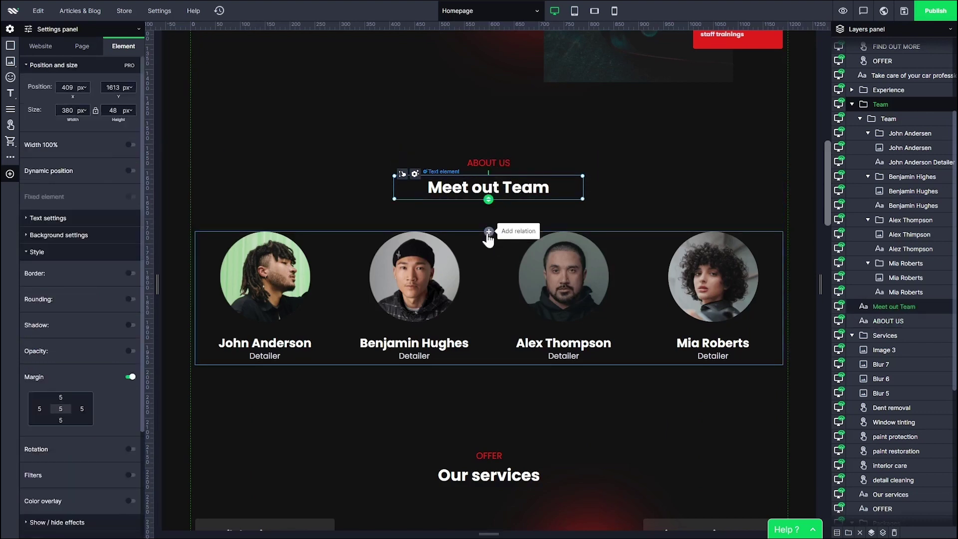
left_click(489, 231)
scroll(72, 387, "down", 4)
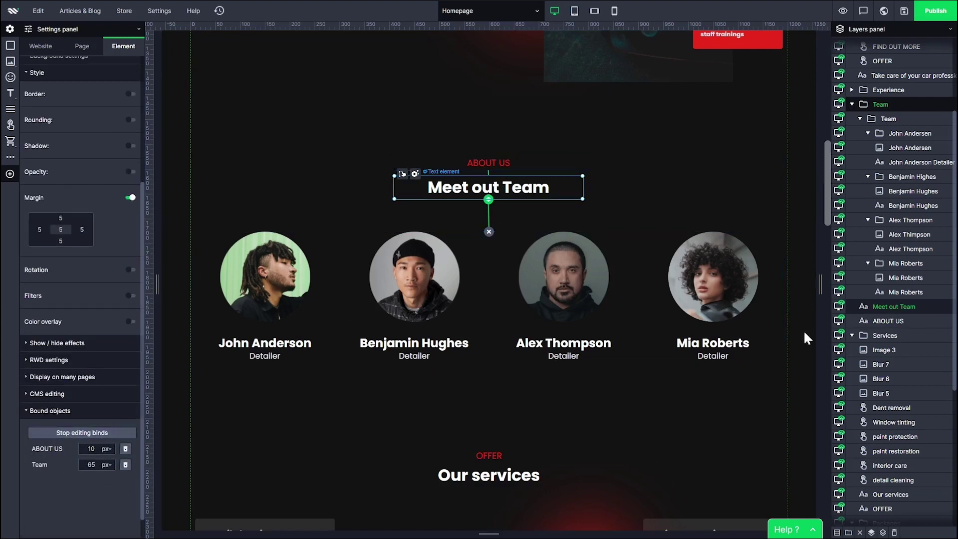
left_click(800, 258)
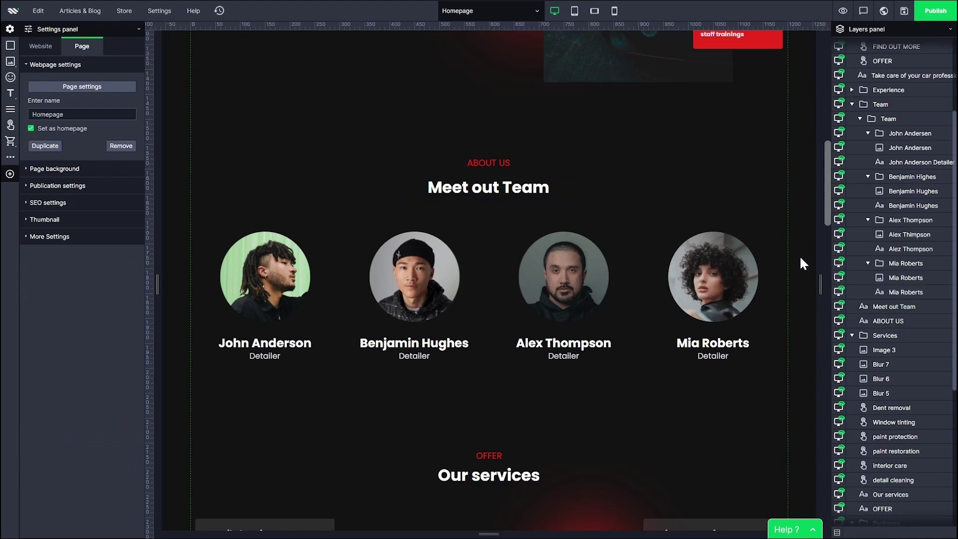
Try moving the bound Meet out Team heading and return it to its place beneath ABOUT US.
left_click(491, 192)
double_click(489, 190)
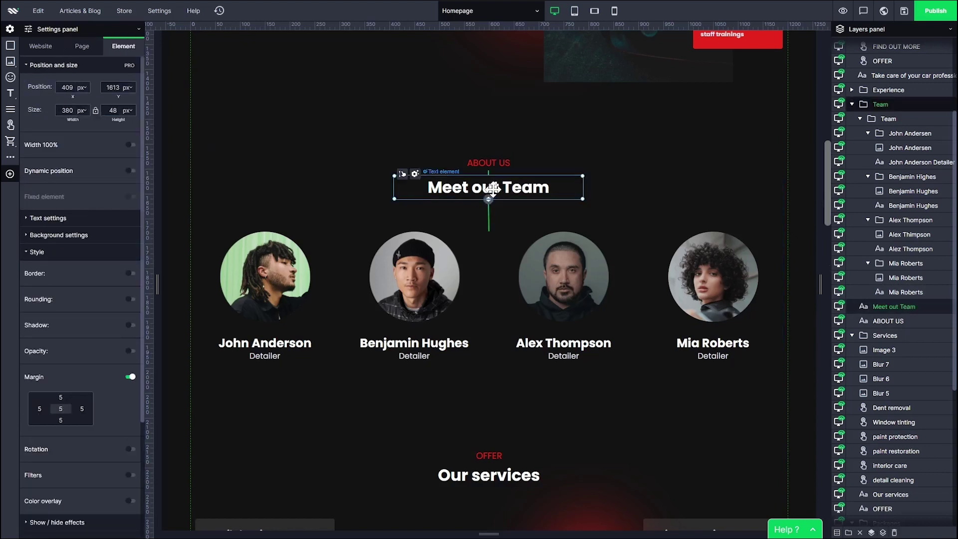
left_click_drag(490, 191, 494, 187)
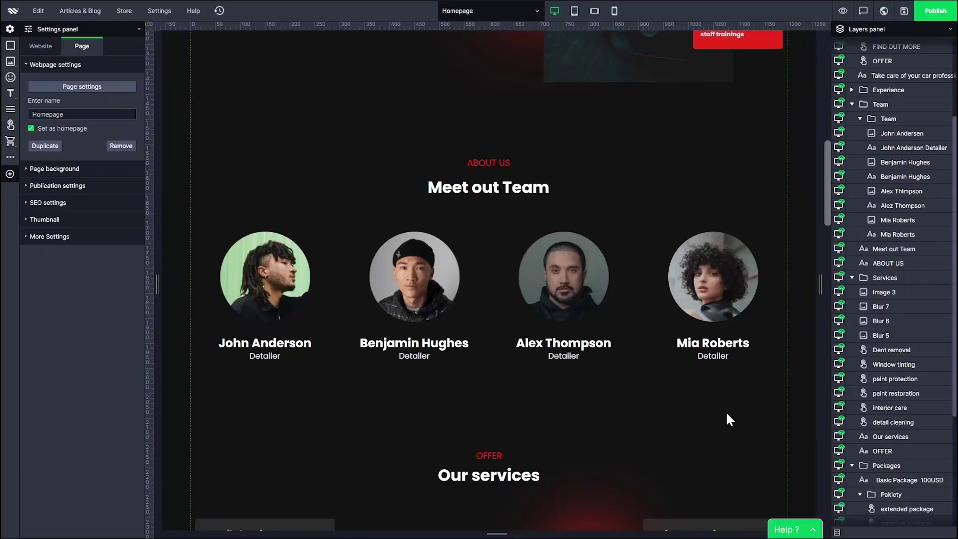
Group the first team member's photo with the name text, and group the second member's photo and text the same way.
left_click(260, 290)
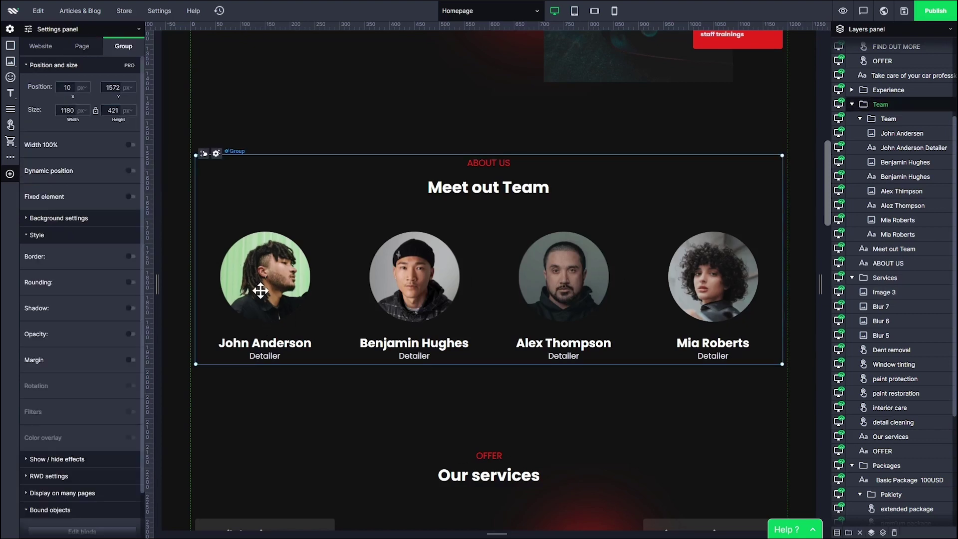
left_click(278, 317)
left_click(289, 320)
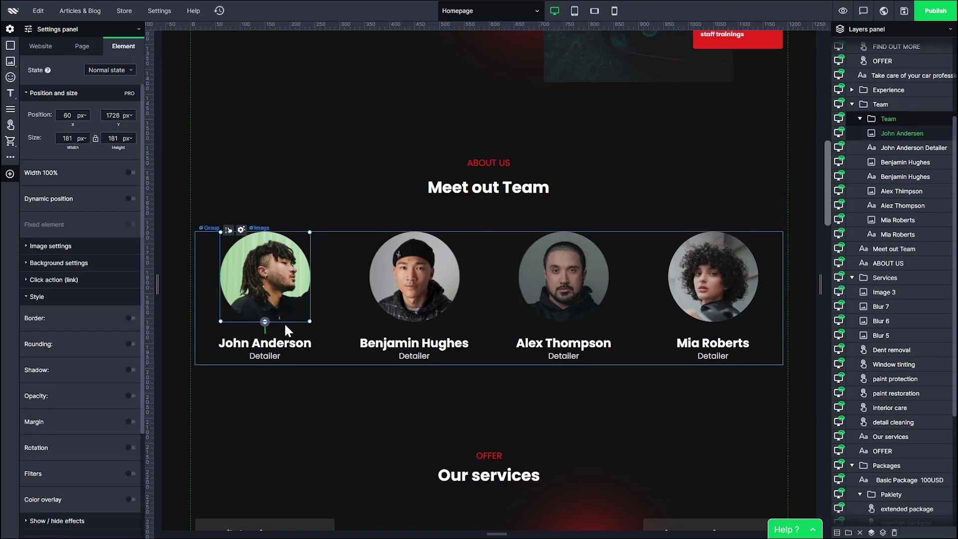
left_click(279, 354, "shift")
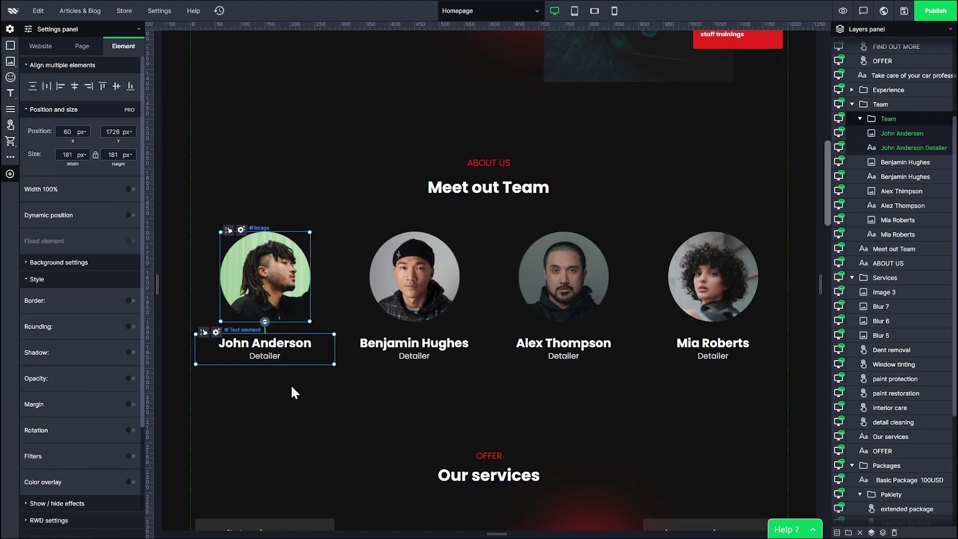
key("ctrl+g")
left_click(413, 304)
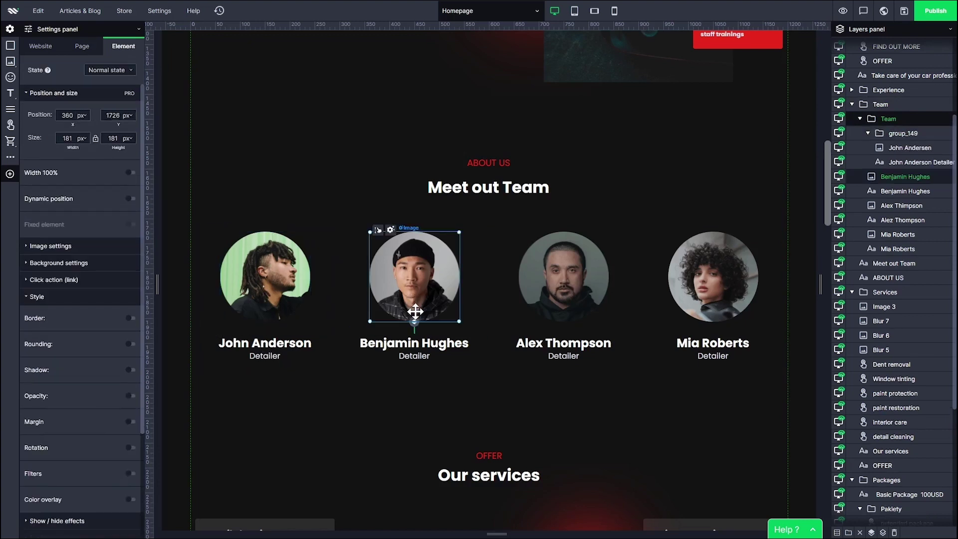
left_click(412, 355, "shift")
key("ctrl+g")
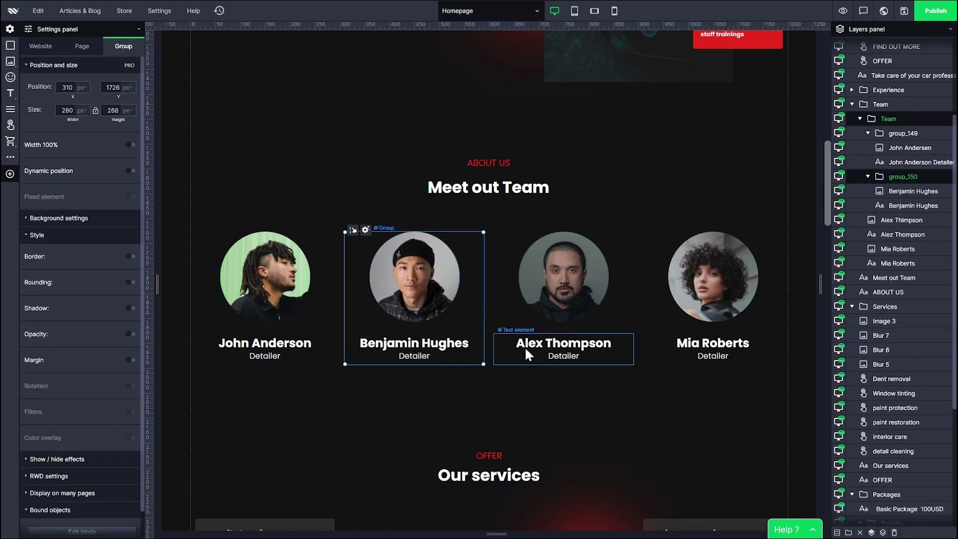
Group the third team member's photo with the name text, and do the same for the fourth member.
left_click(563, 286)
left_click(560, 347, "shift")
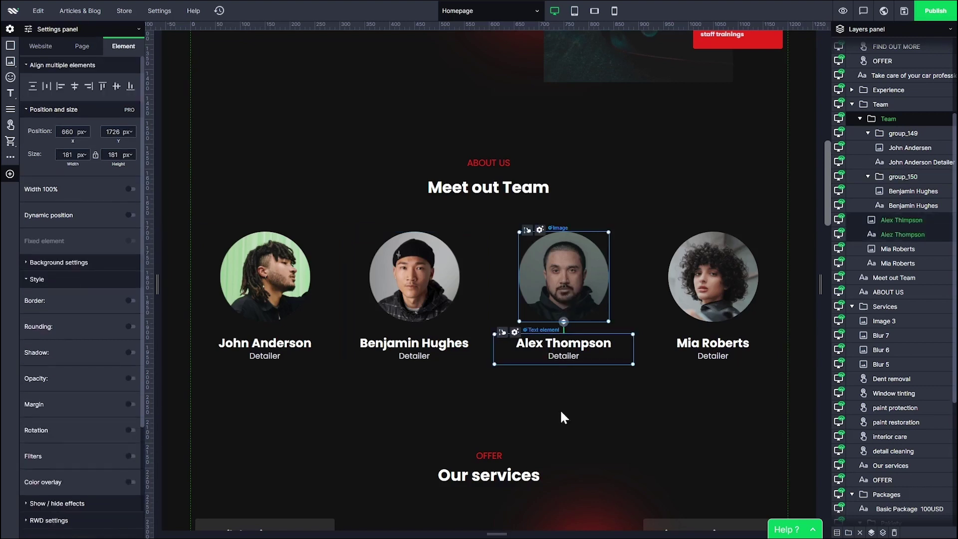
key("ctrl+g")
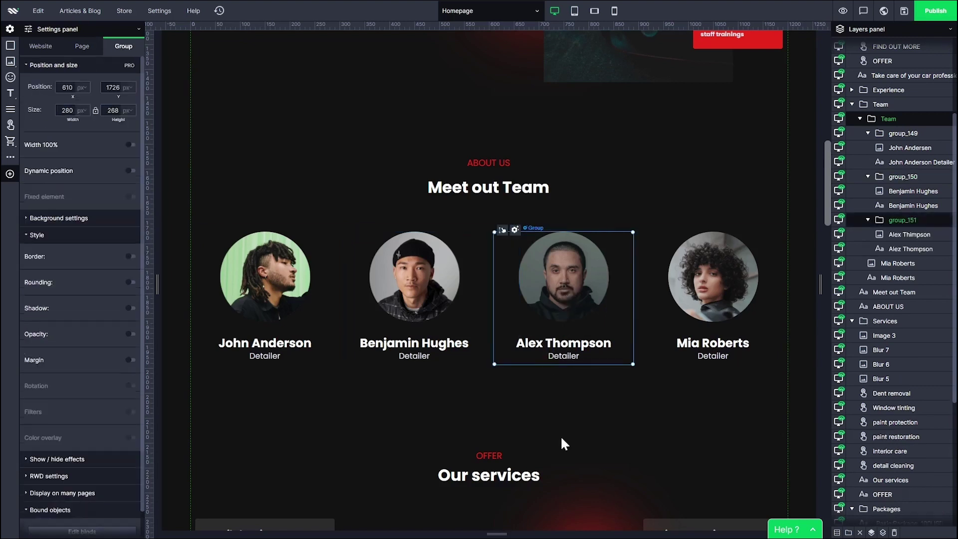
left_click(726, 284)
left_click(714, 356, "shift")
key("ctrl+g")
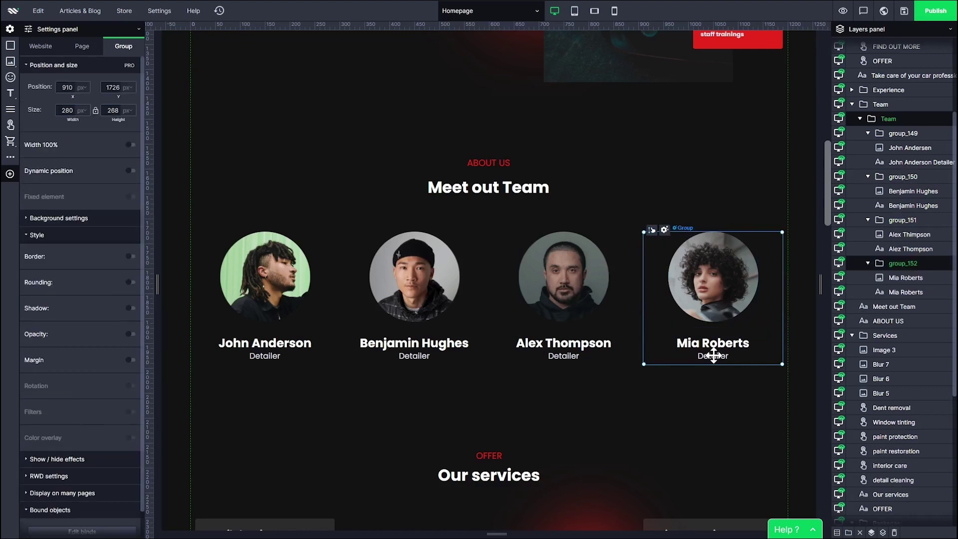
Move the fourth team member's group around the section and place it back at the end of the row at X 910 px, Y 1751 px.
left_click_drag(677, 252, 448, 220)
left_click_drag(570, 131, 705, 168)
left_click_drag(702, 305, 705, 301)
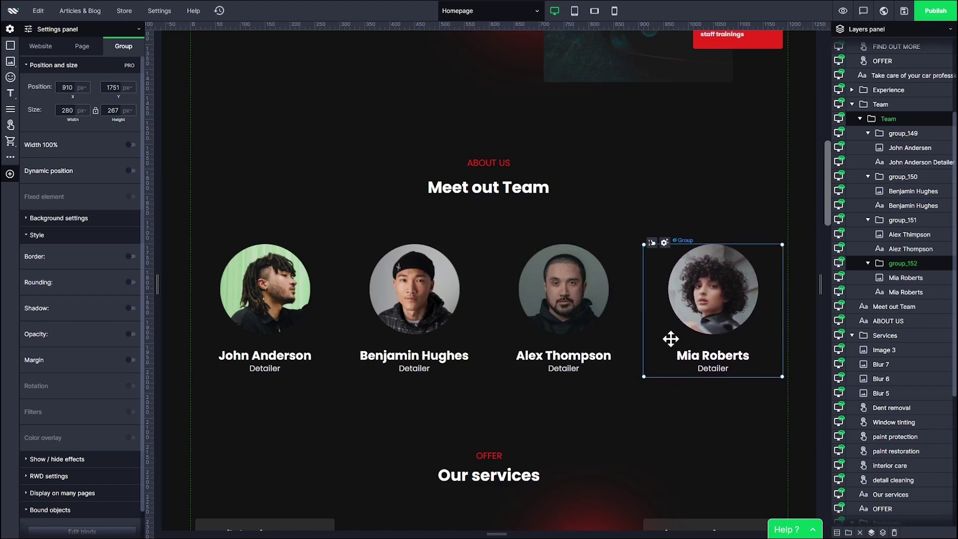
left_click(698, 300)
left_click(704, 321)
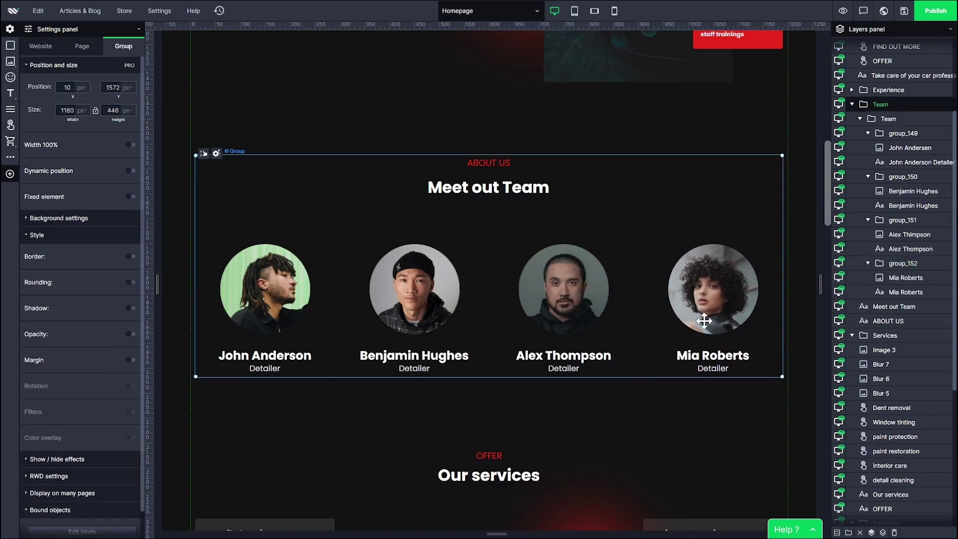
left_click(705, 321)
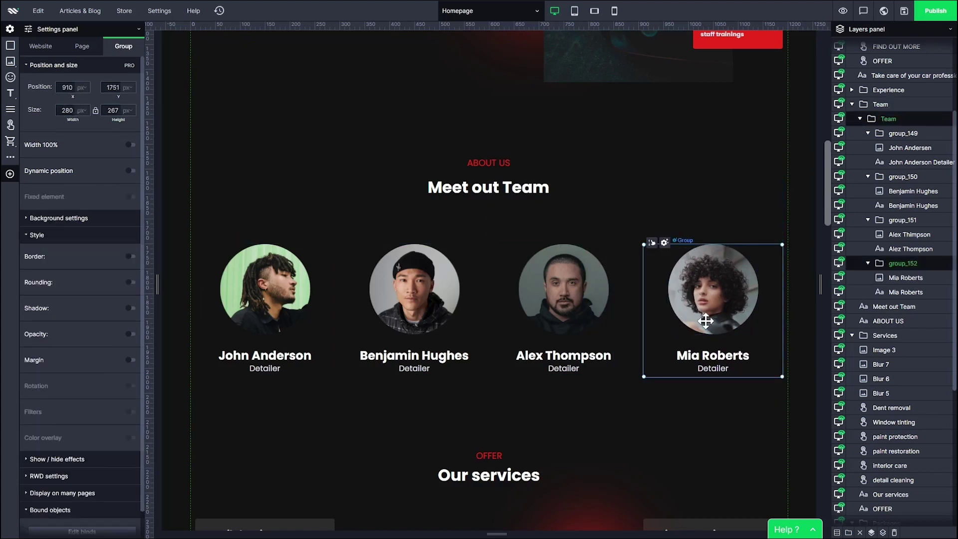
scroll(113, 232, "down", 1)
scroll(116, 236, "up", 1)
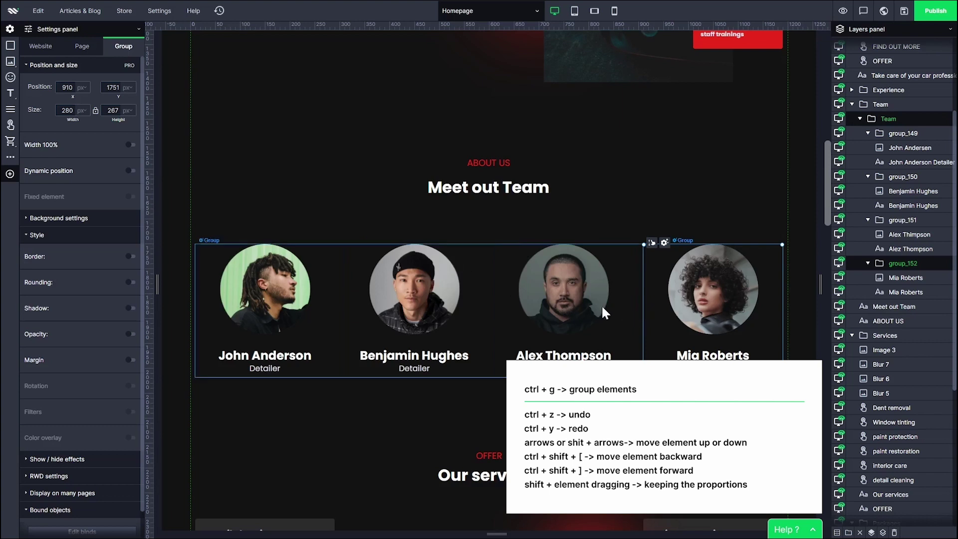
left_click(448, 300)
left_click(553, 310)
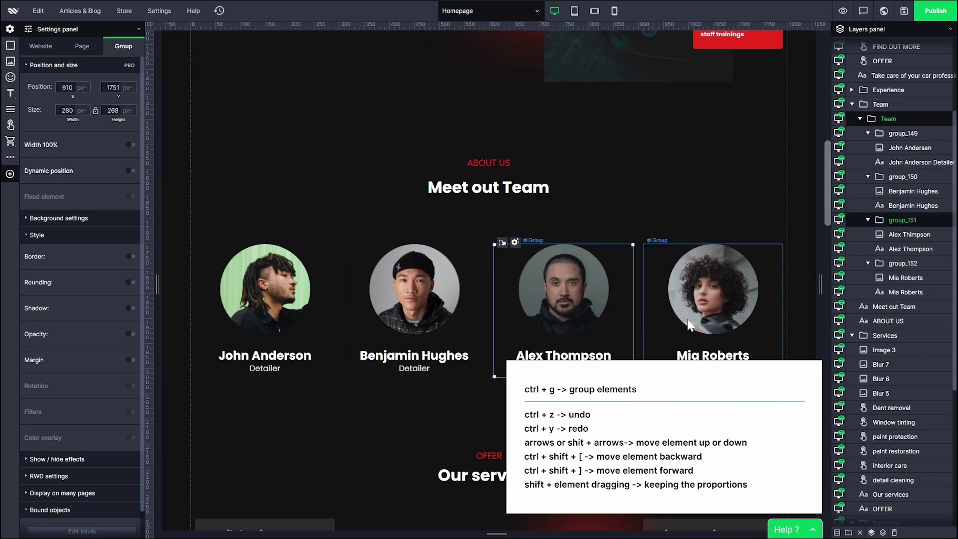